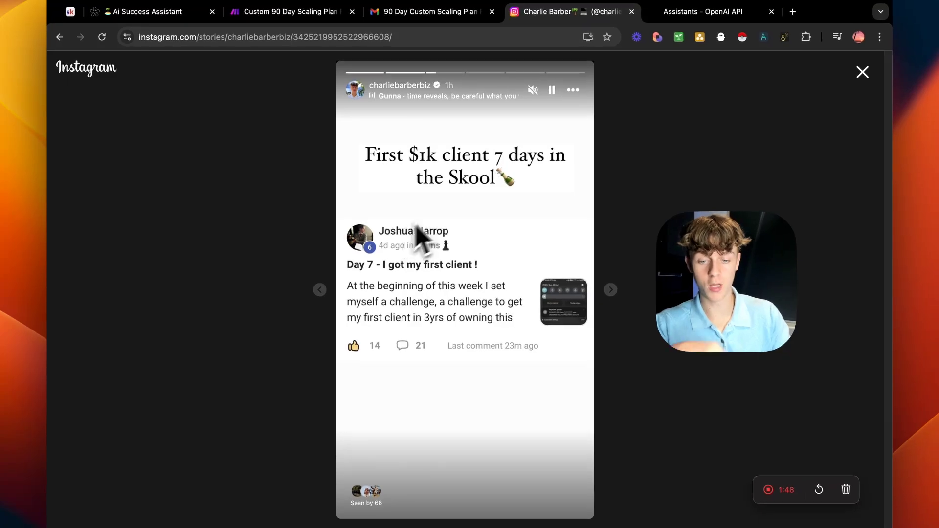
- Page through the next Instagram stories and close the story viewer
{"action": "left_click", "coordinate": [609, 290]}
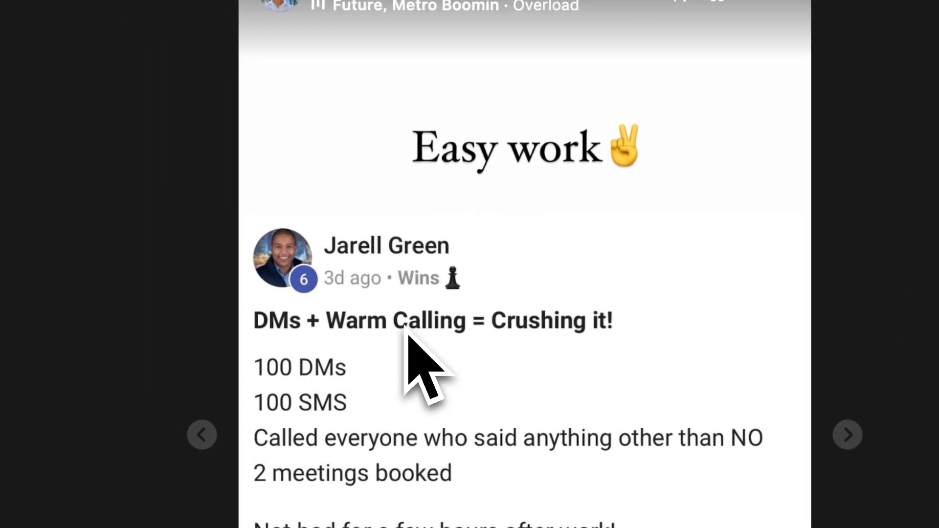
{"action": "left_click", "coordinate": [845, 435]}
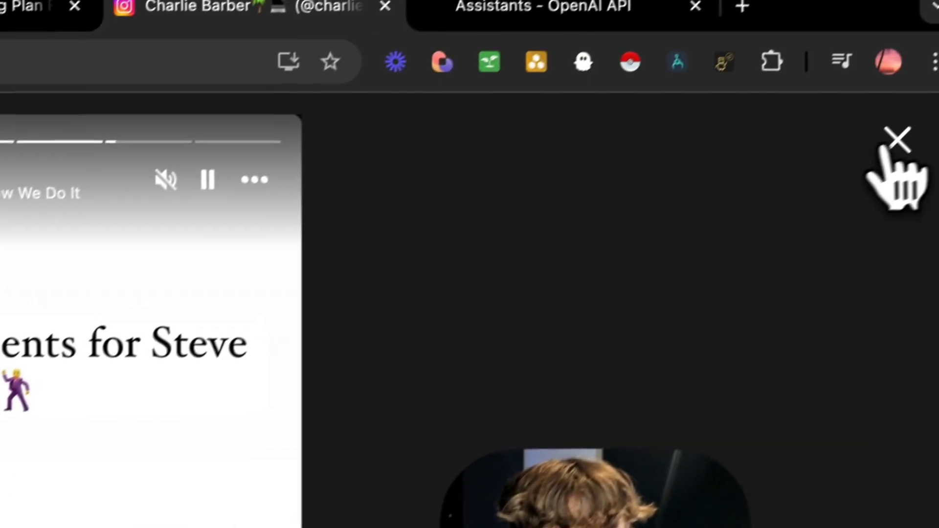
{"action": "left_click", "coordinate": [887, 147]}
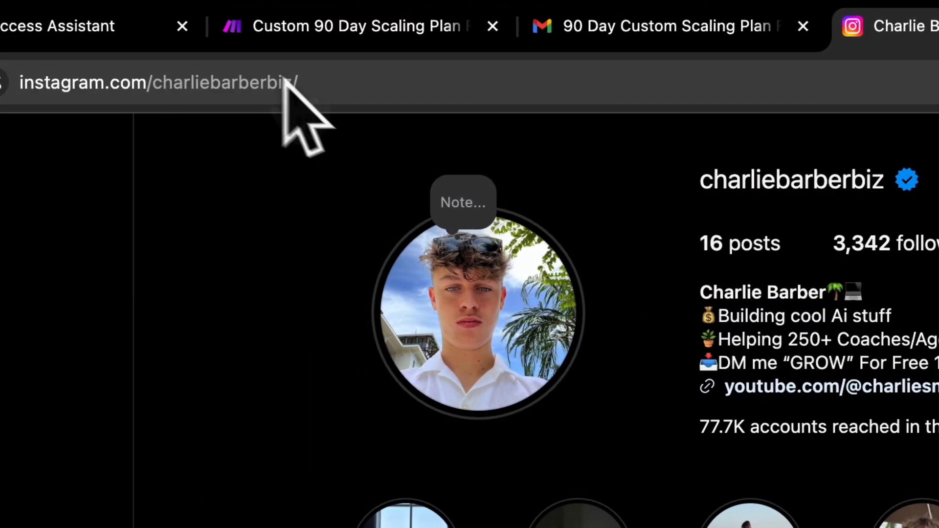
- Review the Ai Success Assistant form and the Custom 90 Day Scaling Plan For Members scenario in Make
{"action": "left_click", "coordinate": [122, 25]}
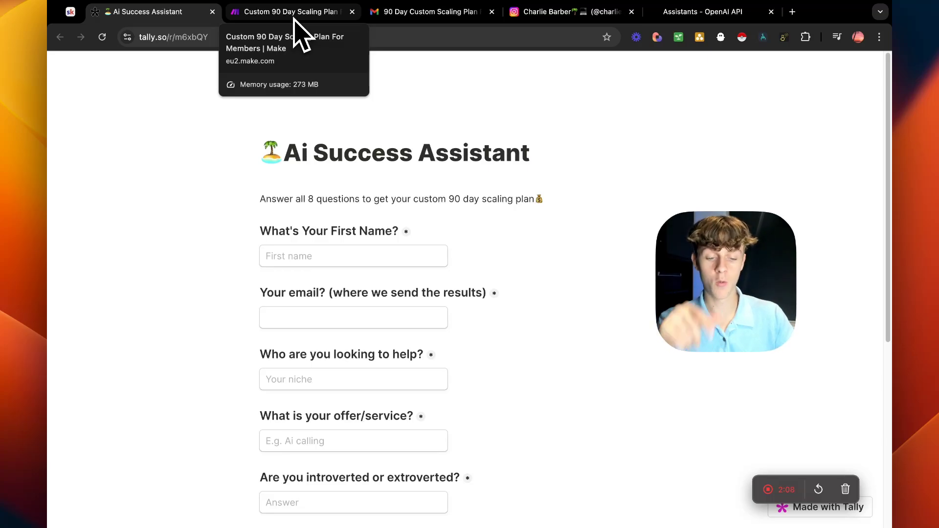
{"action": "left_click", "coordinate": [296, 15]}
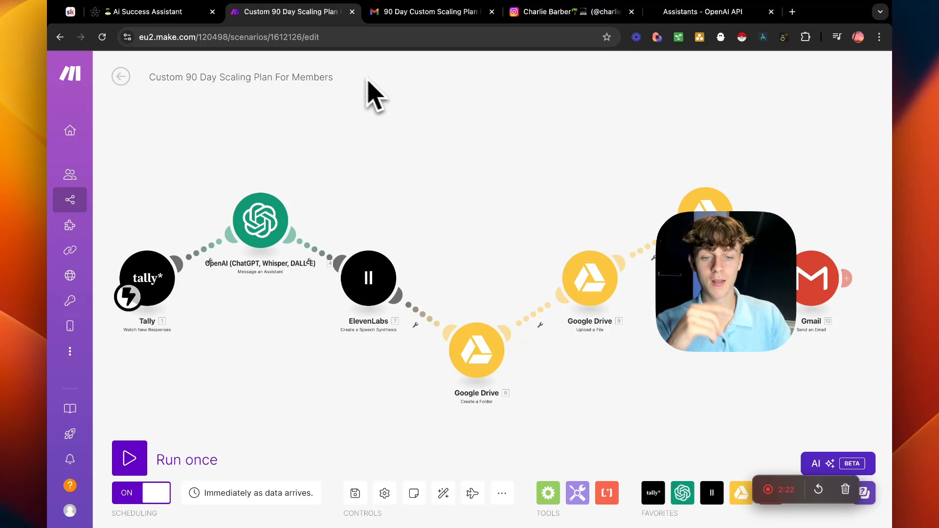
- Open tally.so in a new browser tab and start a new form from the dashboard
{"action": "left_click", "coordinate": [792, 11]}
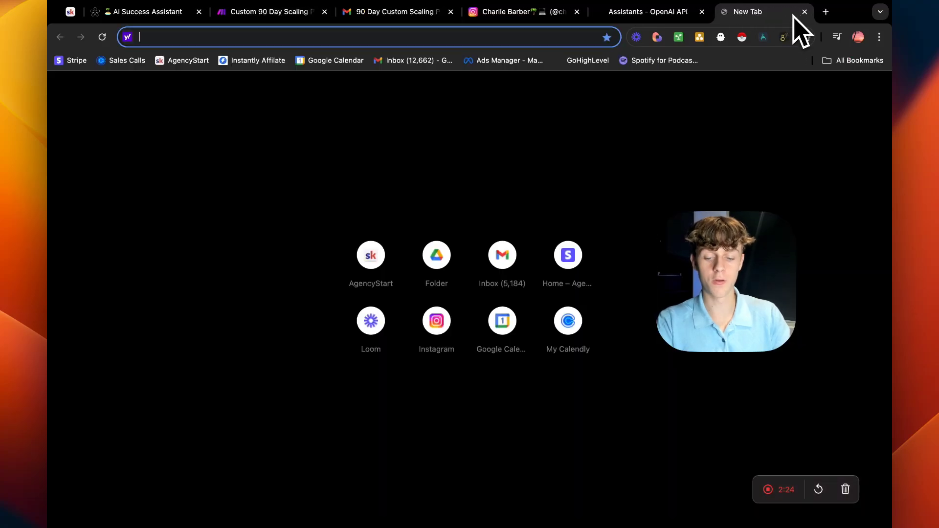
{"action": "type", "text": "tall"}
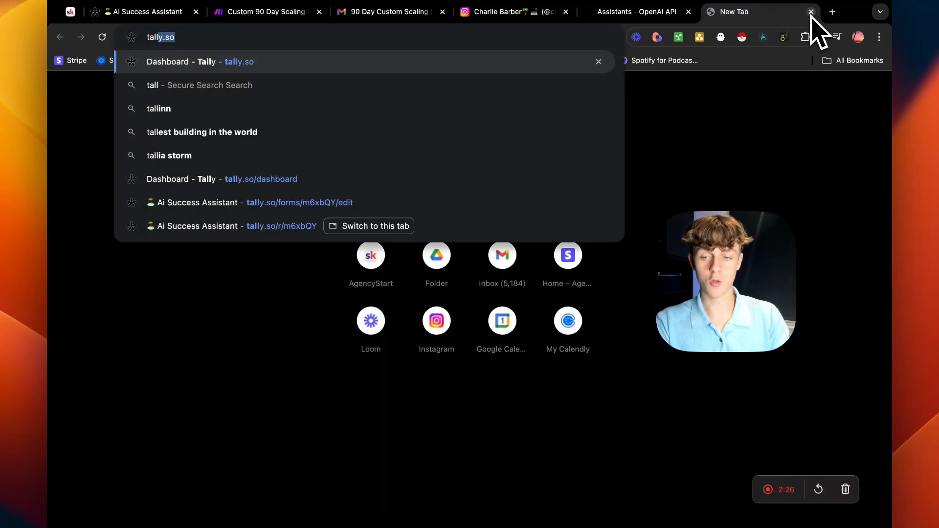
{"action": "key", "text": "Return"}
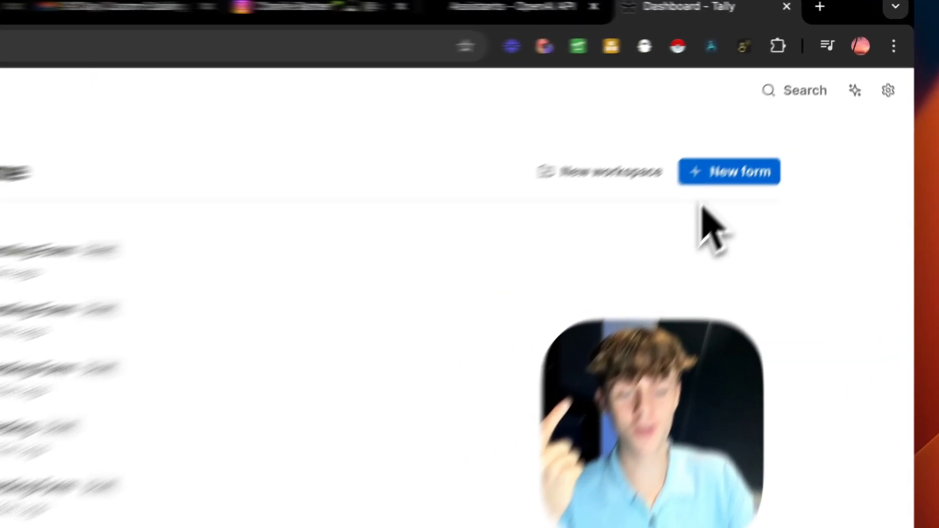
{"action": "left_click", "coordinate": [768, 117]}
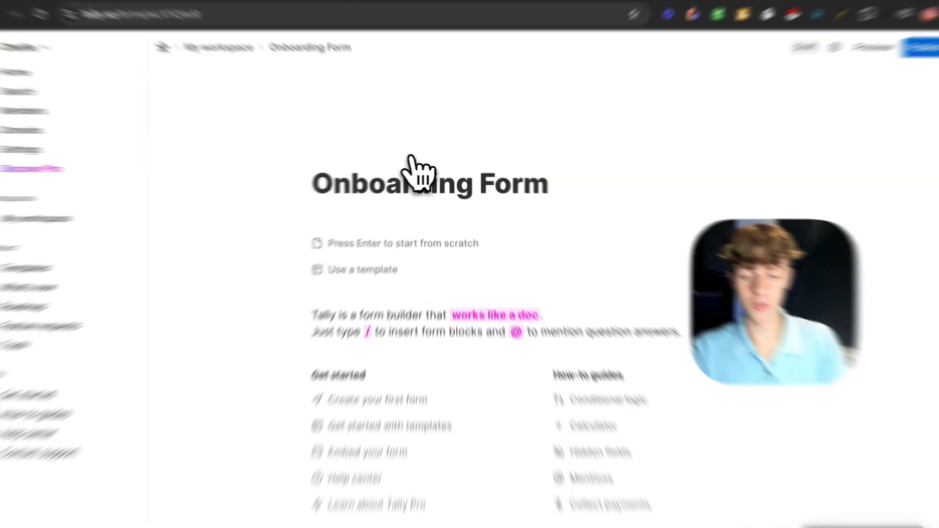
- Start the Onboarding Form from scratch and give it a cover and a logo
{"action": "key", "text": "Return"}
{"action": "left_click", "coordinate": [400, 161]}
{"action": "left_click", "coordinate": [254, 275]}
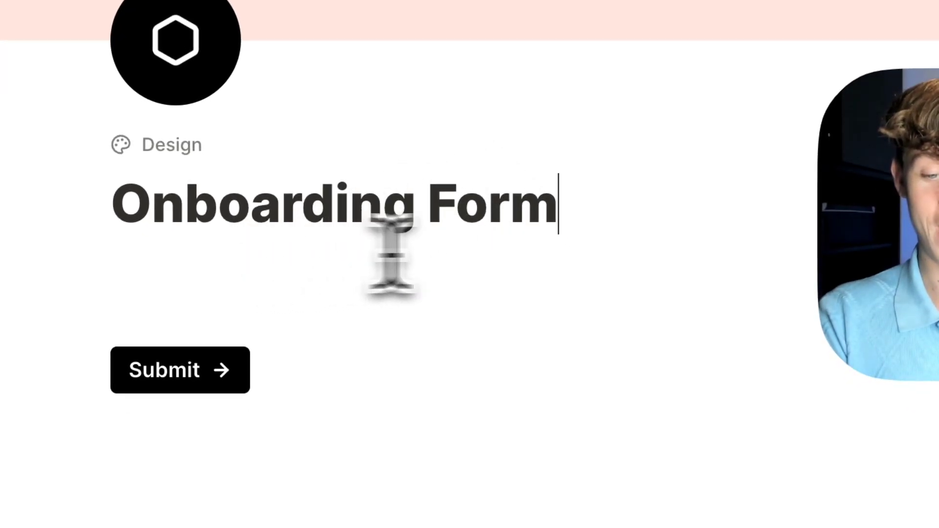
- Insert a short answer block below the form title and title it "What's your first name?"
{"action": "left_click", "coordinate": [257, 310]}
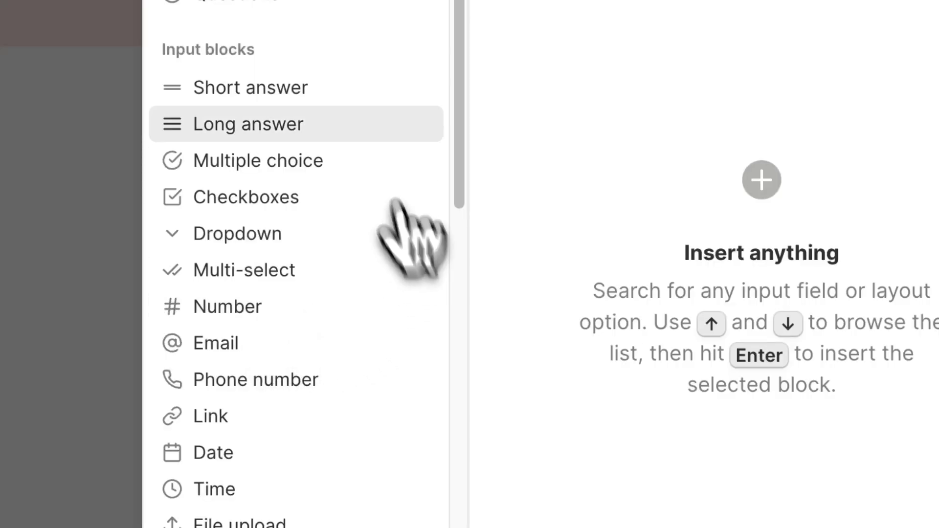
{"action": "key", "text": "Return"}
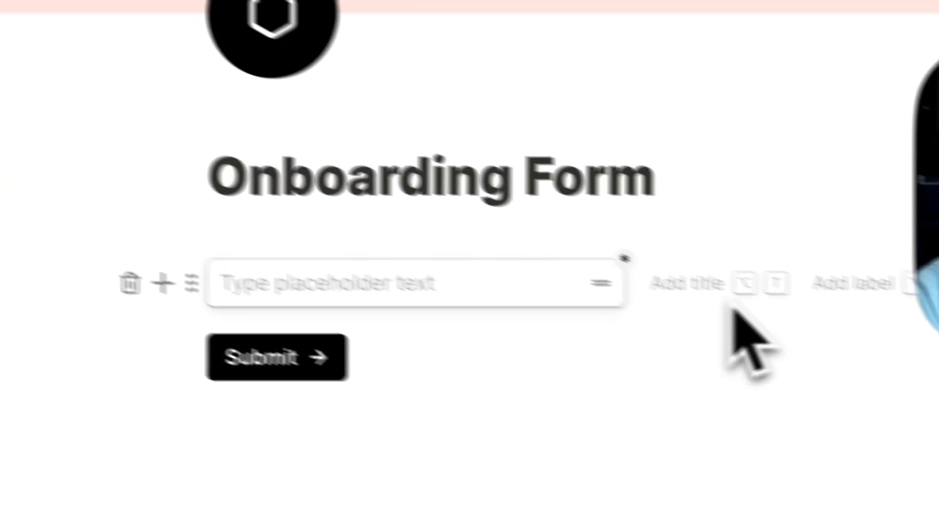
{"action": "left_click", "coordinate": [687, 281]}
{"action": "type", "text": "What"}
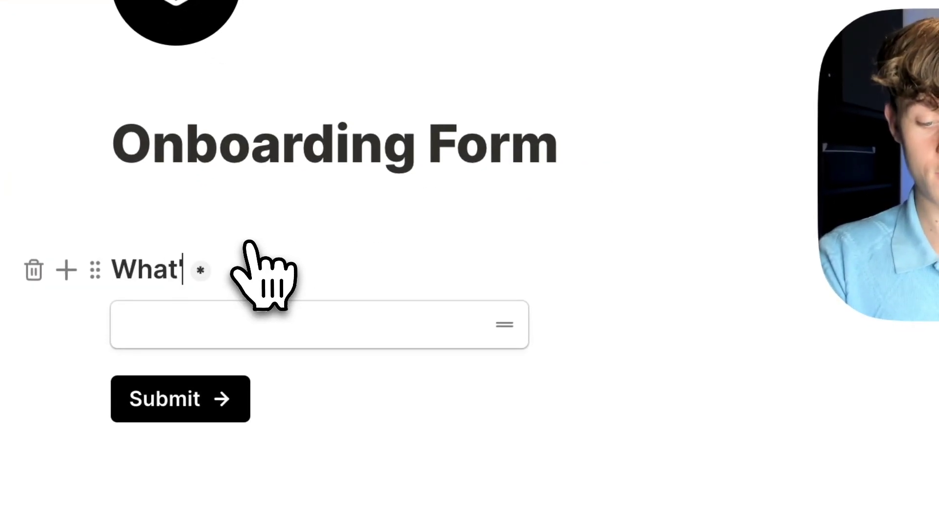
{"action": "type", "text": "'s your first name?"}
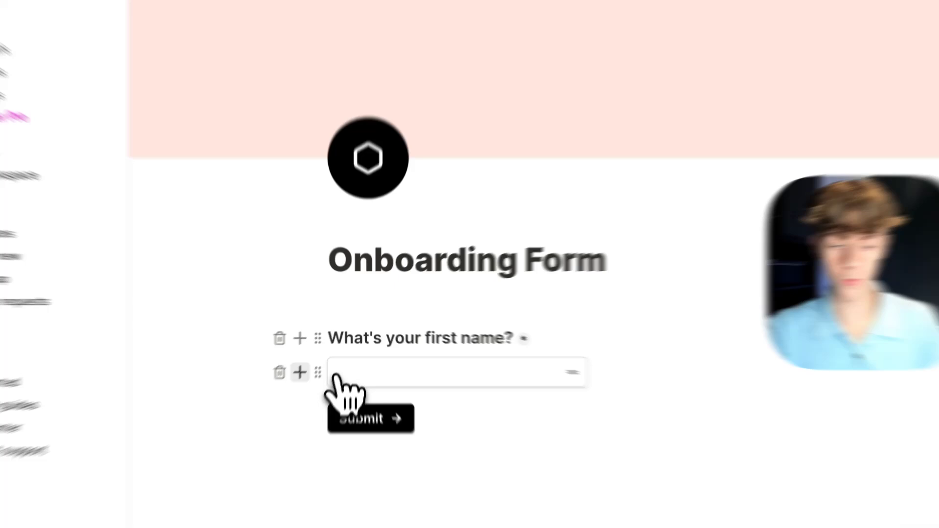
- Insert a short answer field directly under the first-name question
{"action": "left_click", "coordinate": [304, 354]}
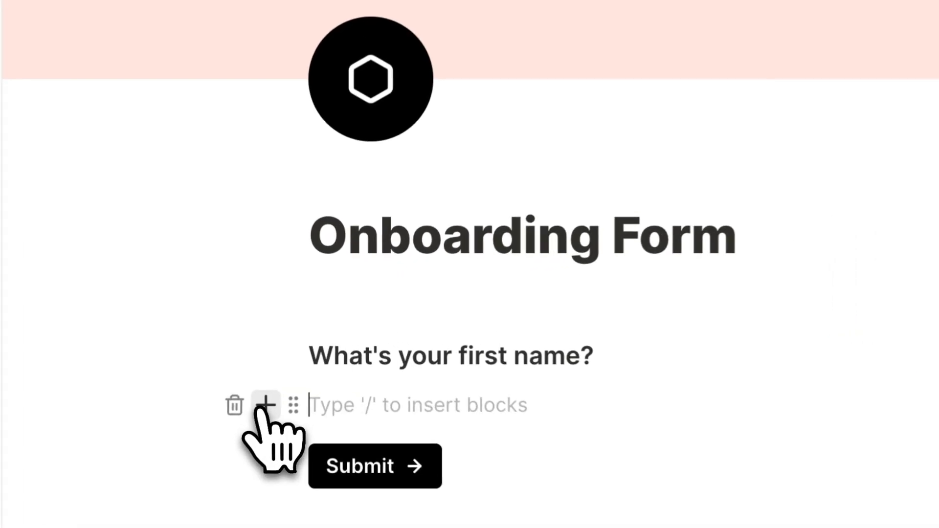
{"action": "type", "text": "/"}
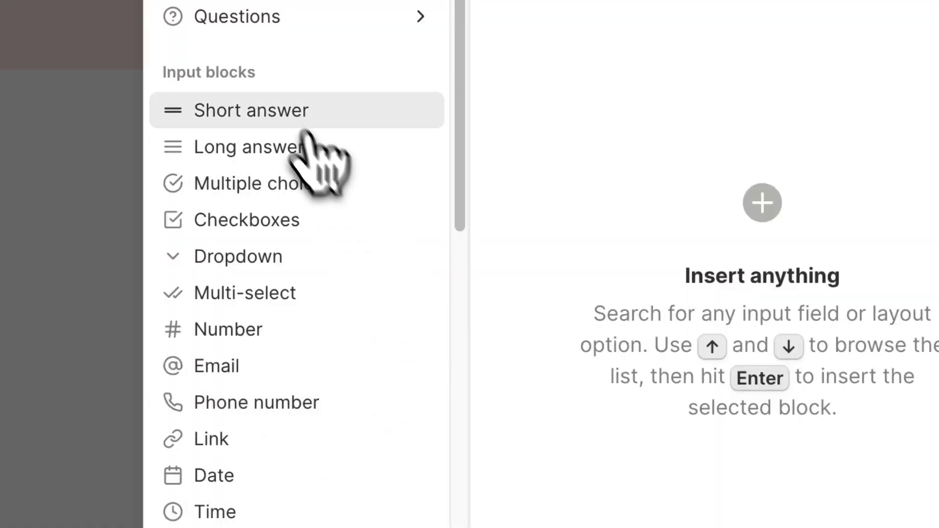
{"action": "left_click", "coordinate": [306, 115]}
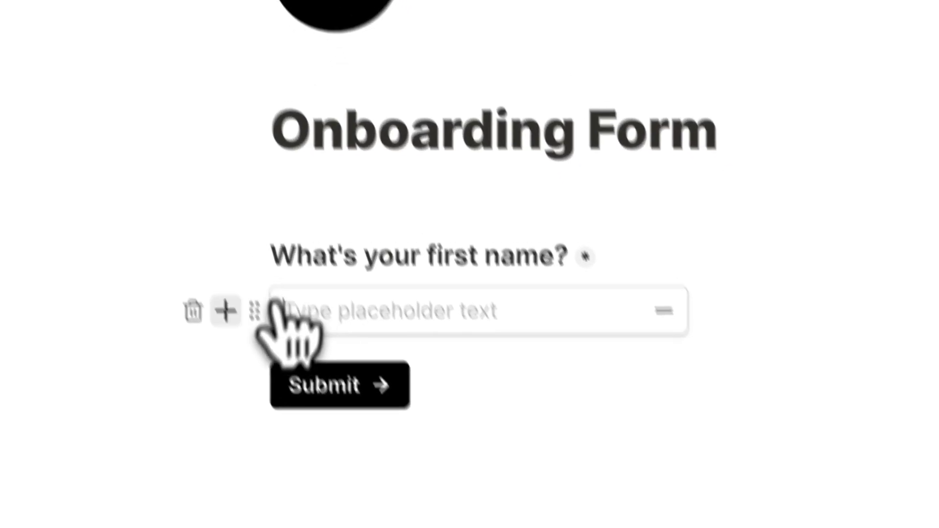
- Add a second short answer block with the question title "What's your email?"
{"action": "left_click", "coordinate": [257, 413]}
{"action": "key", "text": "Return"}
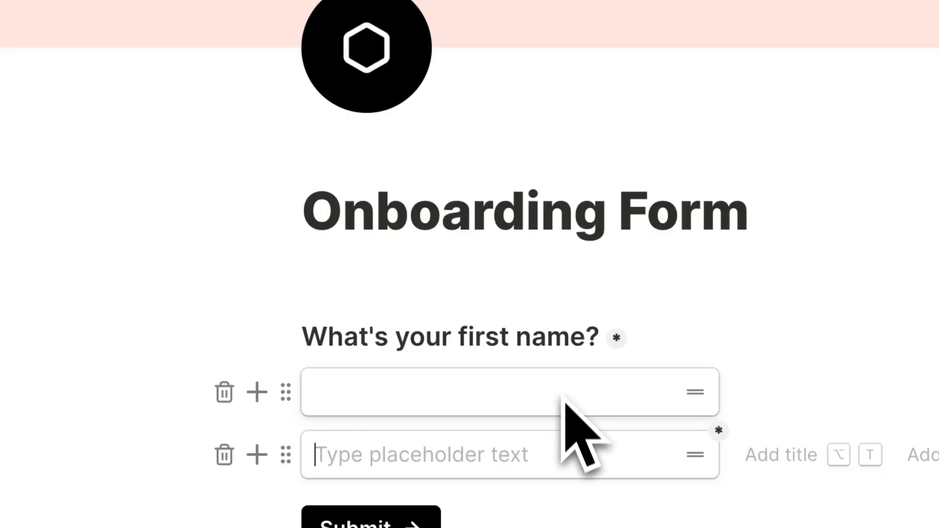
{"action": "left_click", "coordinate": [683, 323]}
{"action": "type", "text": "E"}
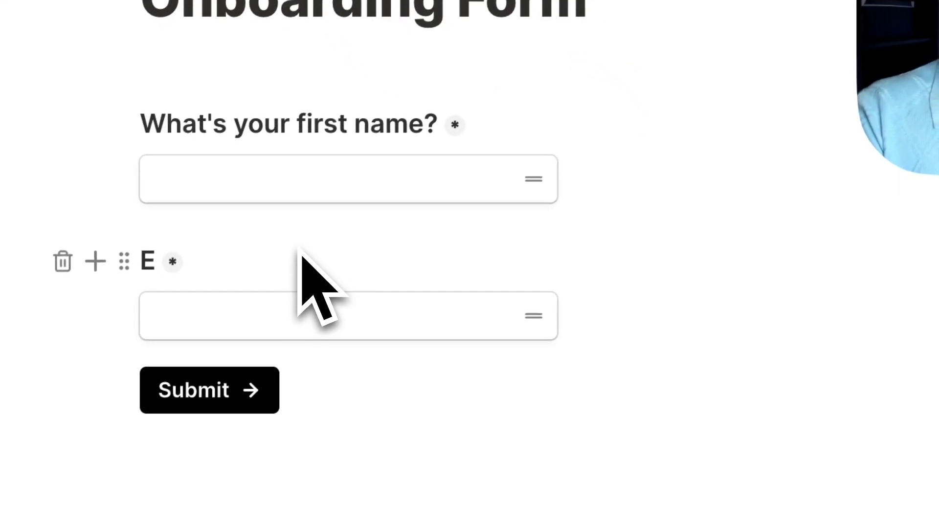
{"action": "type", "text": "hat's"}
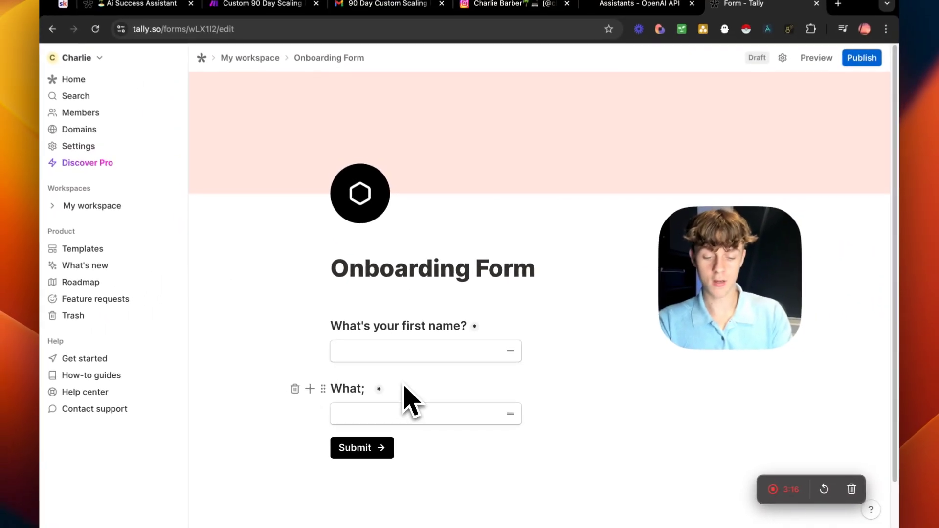
{"action": "type", "text": " yo"}
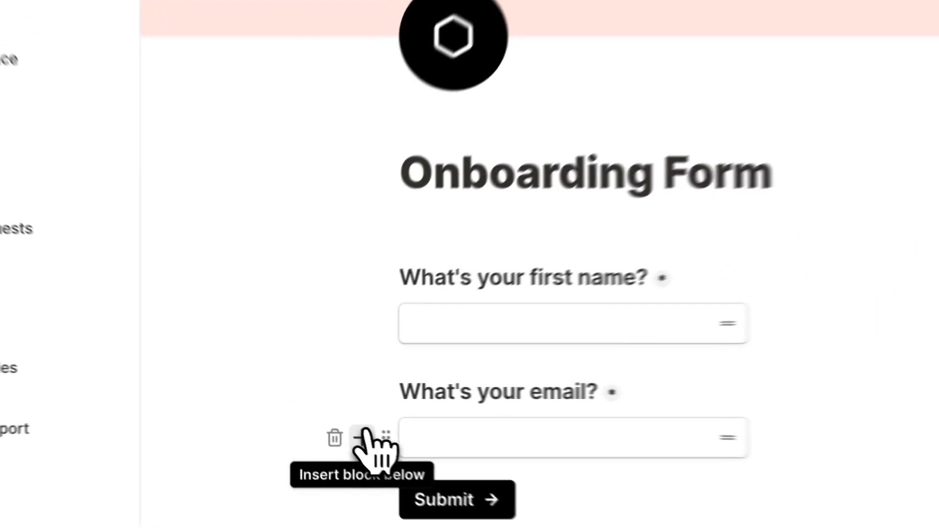
- Add a third short answer block below the email question, with its question title left blank
{"action": "left_click", "coordinate": [313, 415]}
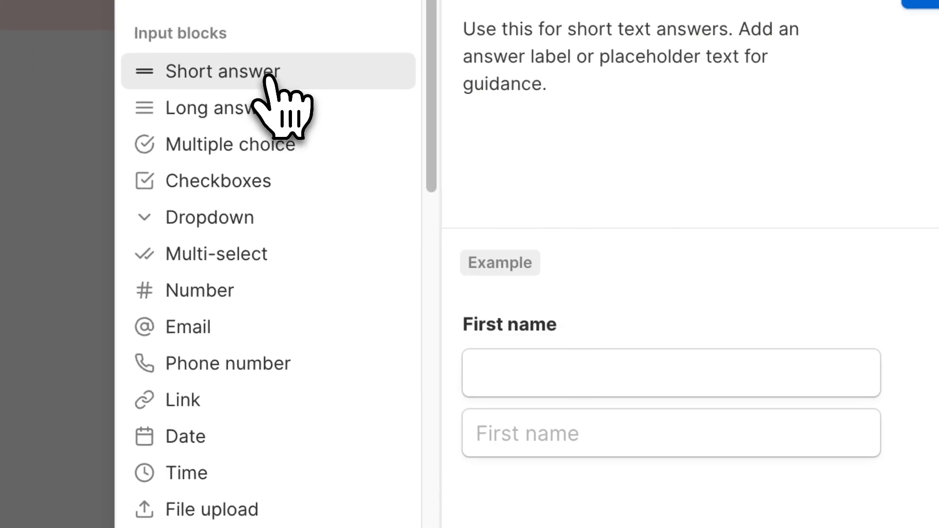
{"action": "key", "text": "Return"}
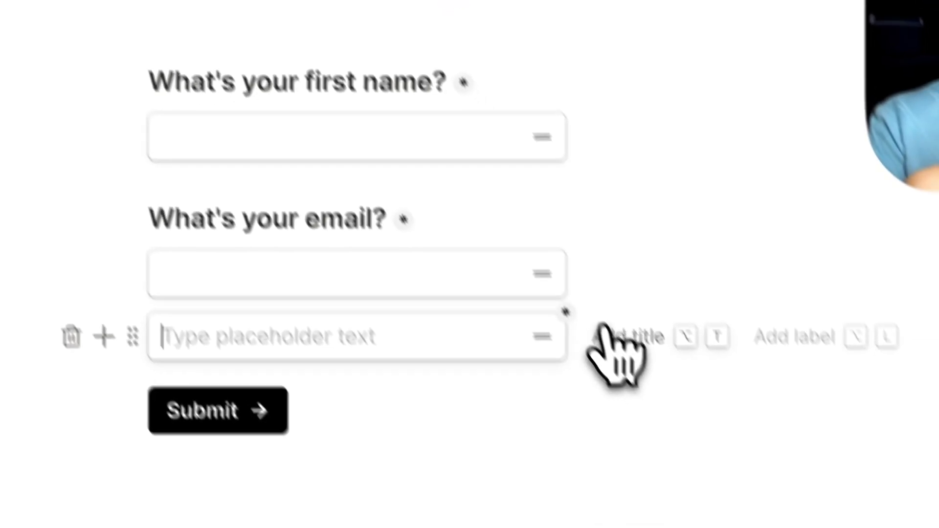
{"action": "left_click", "coordinate": [739, 514]}
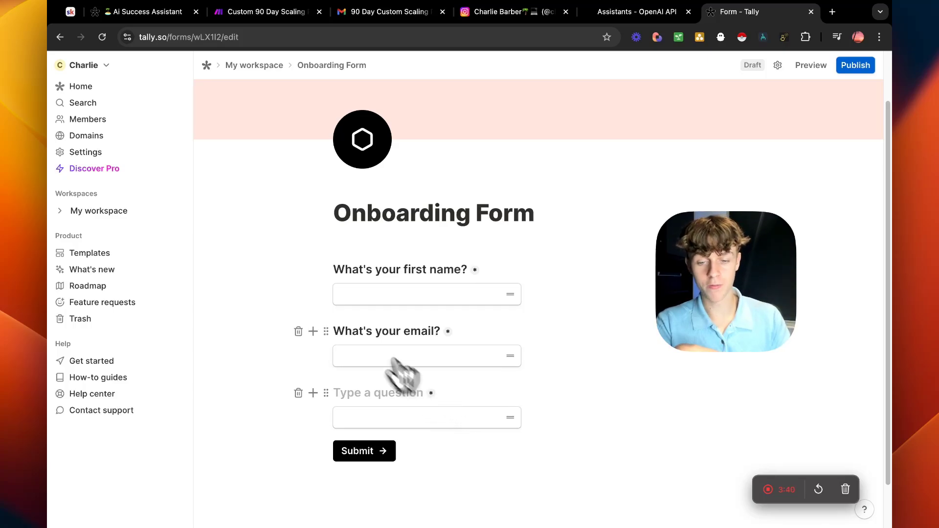
{"action": "scroll", "coordinate": [394, 360], "scroll_direction": "down", "scroll_amount": 1}
{"action": "scroll", "coordinate": [311, 300], "scroll_direction": "up", "scroll_amount": 2}
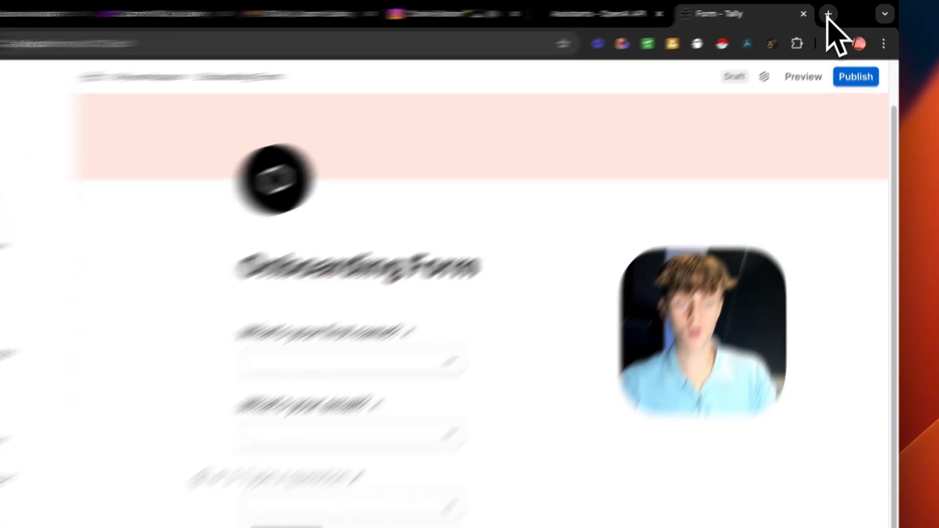
- Open the Make website in a new browser tab, log in, and reload the organization dashboard
{"action": "left_click", "coordinate": [832, 12]}
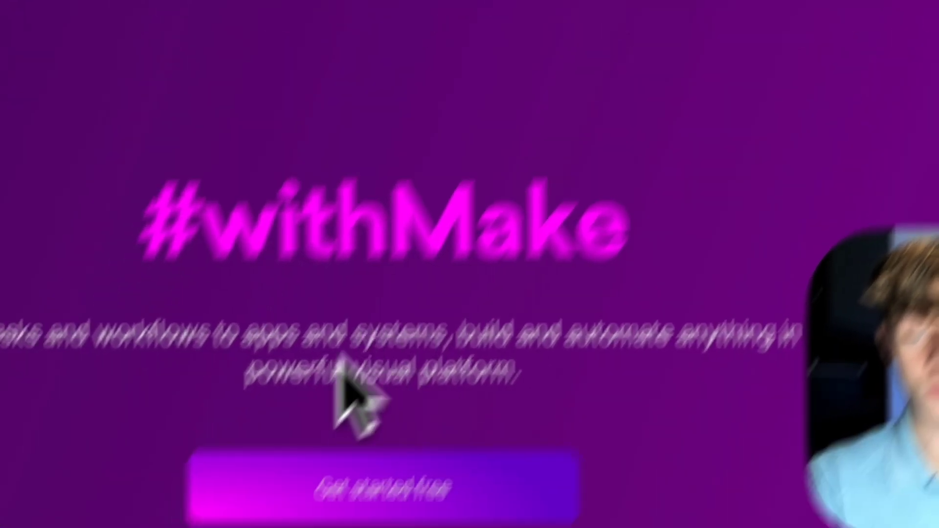
{"action": "scroll", "coordinate": [346, 388], "scroll_direction": "down", "scroll_amount": 3}
{"action": "left_click_drag", "start_coordinate": [245, 379], "coordinate": [853, 409]}
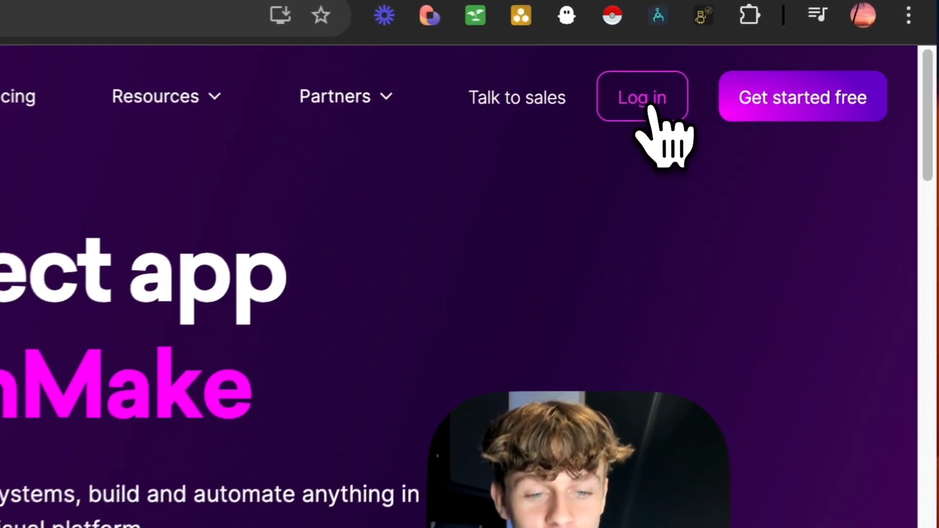
{"action": "left_click", "coordinate": [758, 77]}
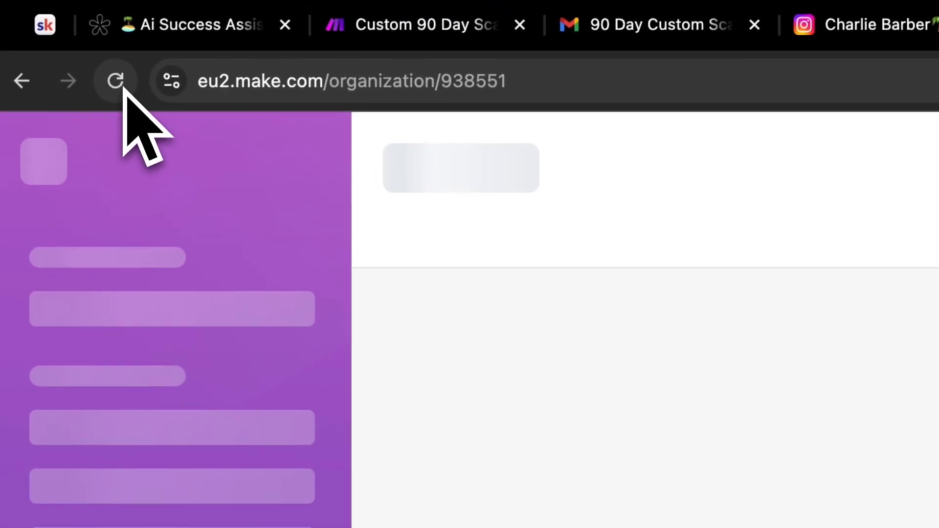
{"action": "left_click", "coordinate": [49, 67]}
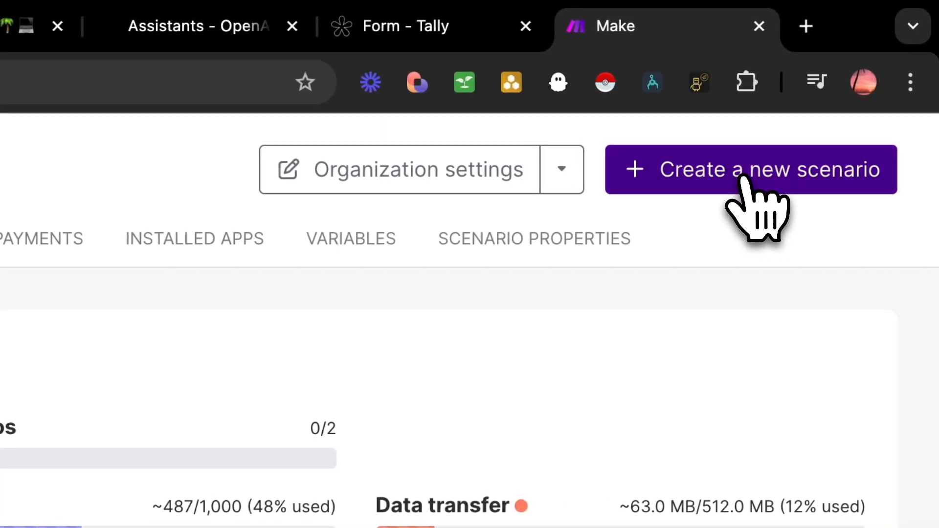
{"action": "left_click", "coordinate": [746, 184]}
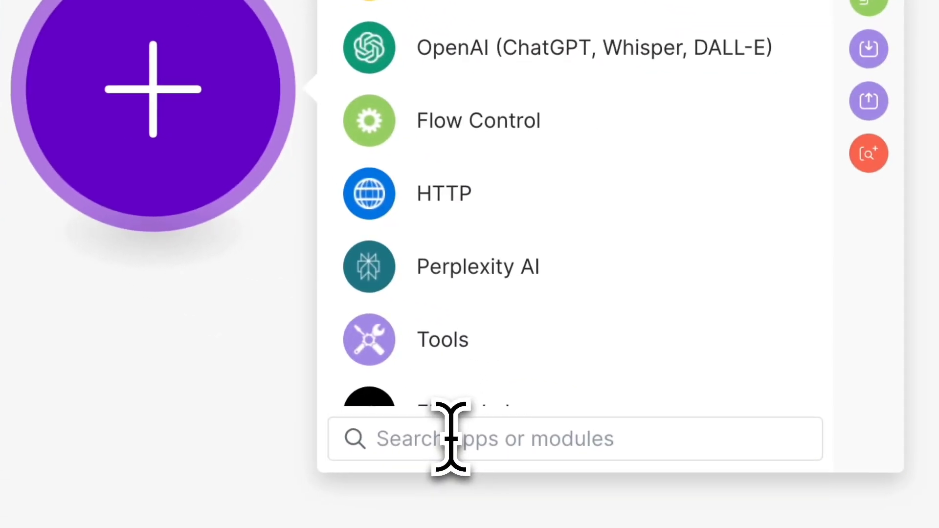
{"action": "left_click", "coordinate": [450, 438]}
{"action": "type", "text": "tally"}
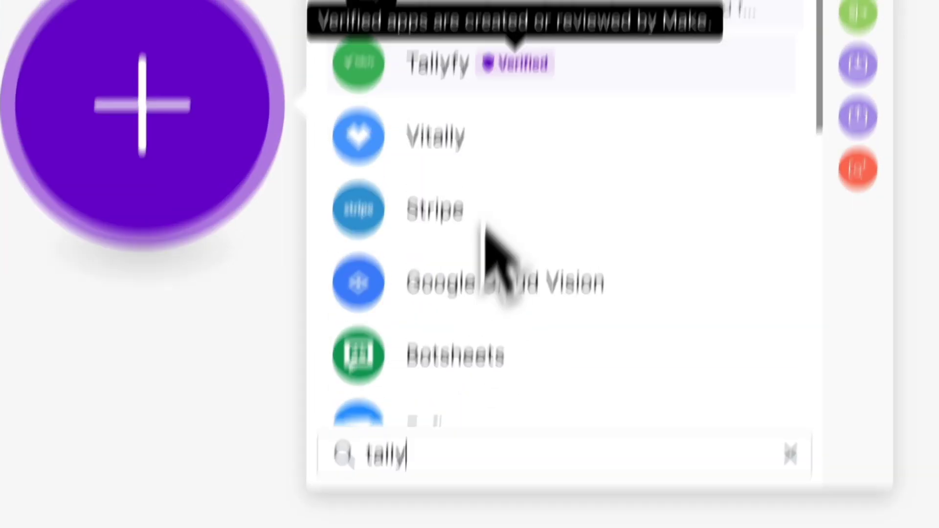
{"action": "left_click", "coordinate": [423, 208]}
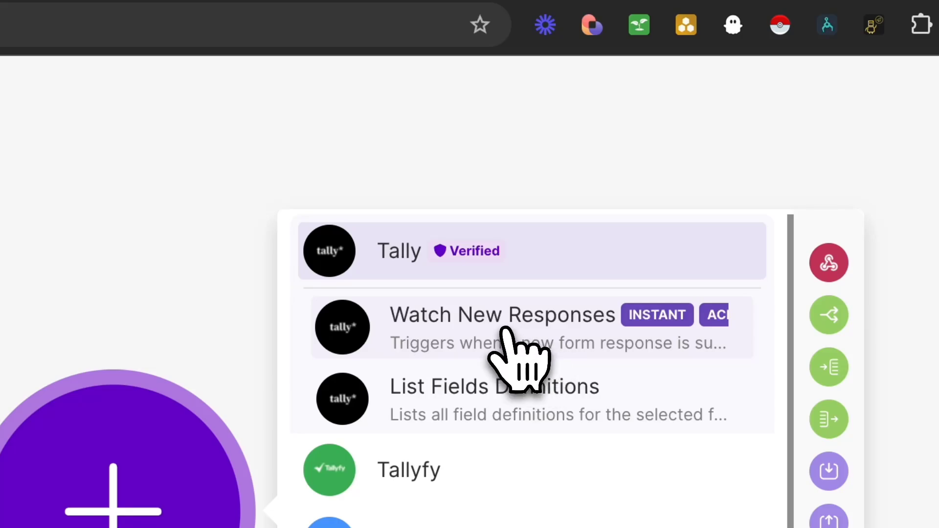
{"action": "left_click", "coordinate": [505, 329]}
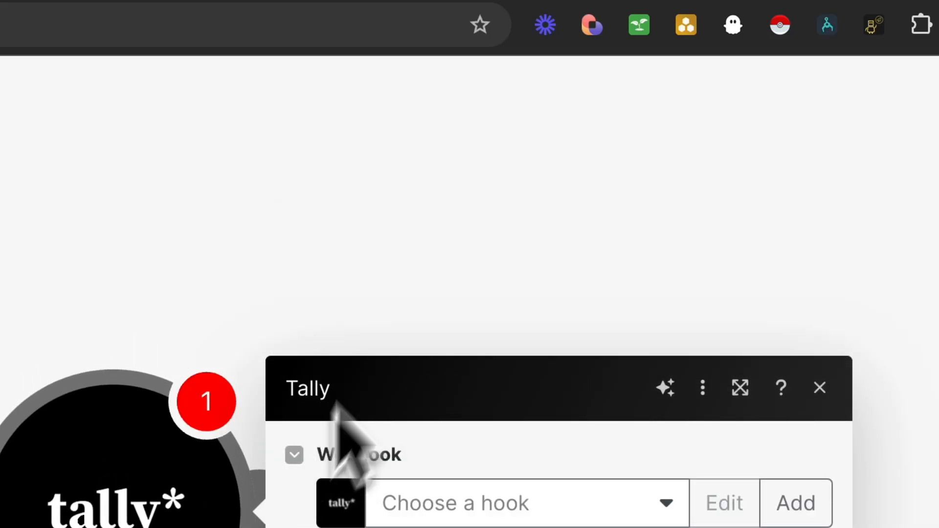
- Look at the Onboarding Form draft in Tally and return to the webhook settings in Make
{"action": "left_click", "coordinate": [591, 15]}
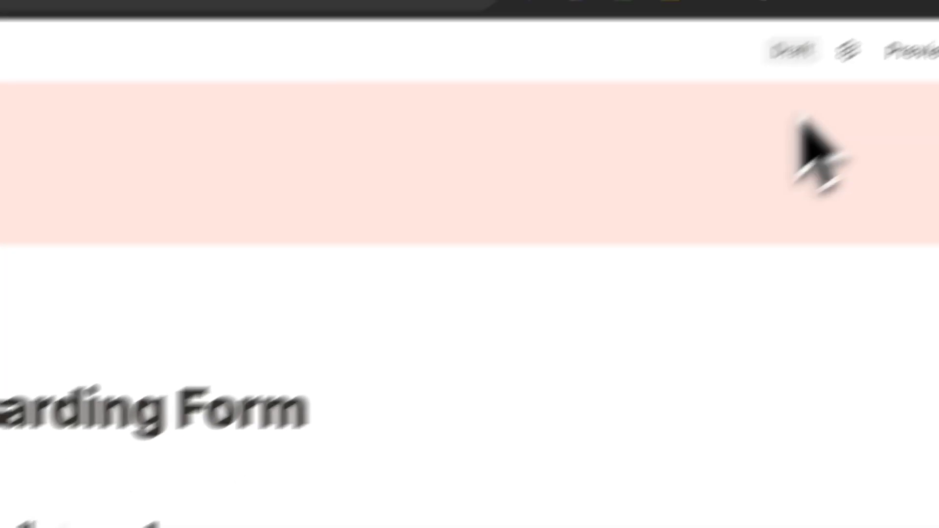
{"action": "left_click", "coordinate": [692, 25]}
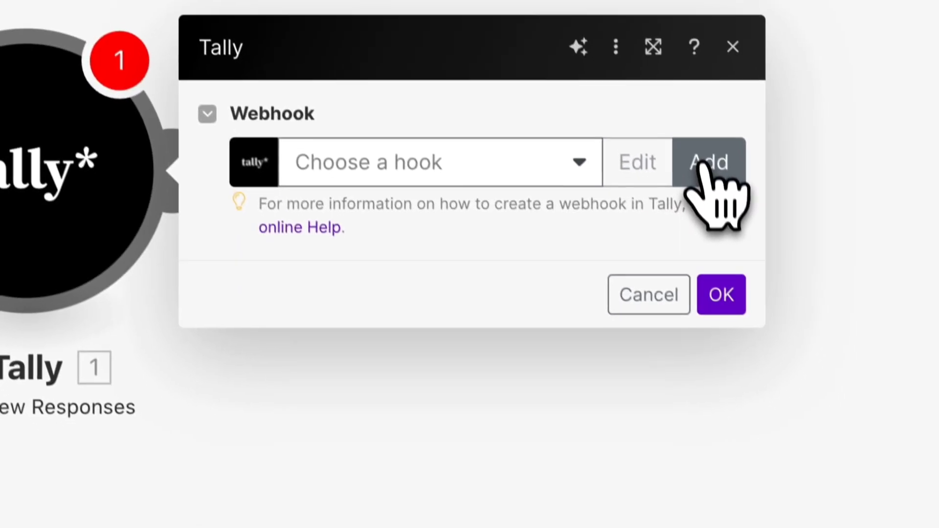
- Create a Tally webhook for the Ai Success Assistant form using the existing Tally connection, and apply it to the trigger
{"action": "left_click", "coordinate": [793, 408]}
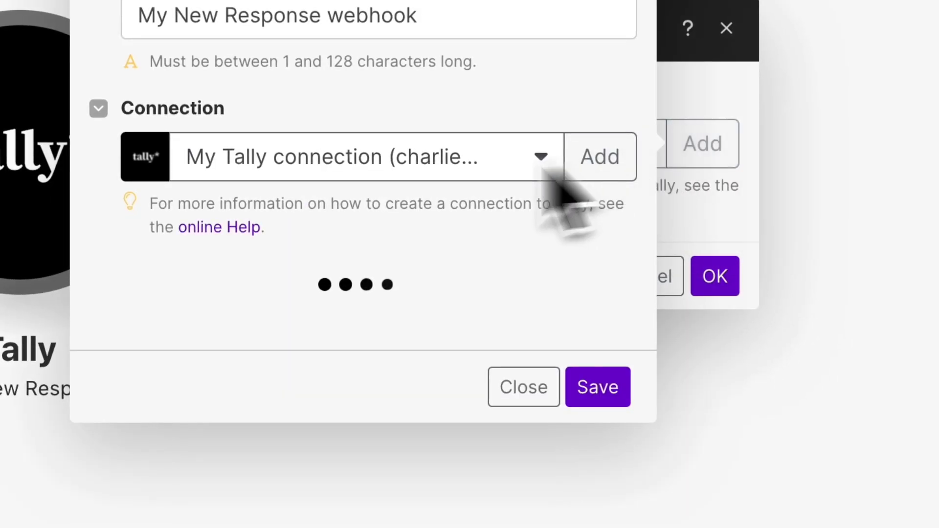
{"action": "left_click", "coordinate": [257, 296]}
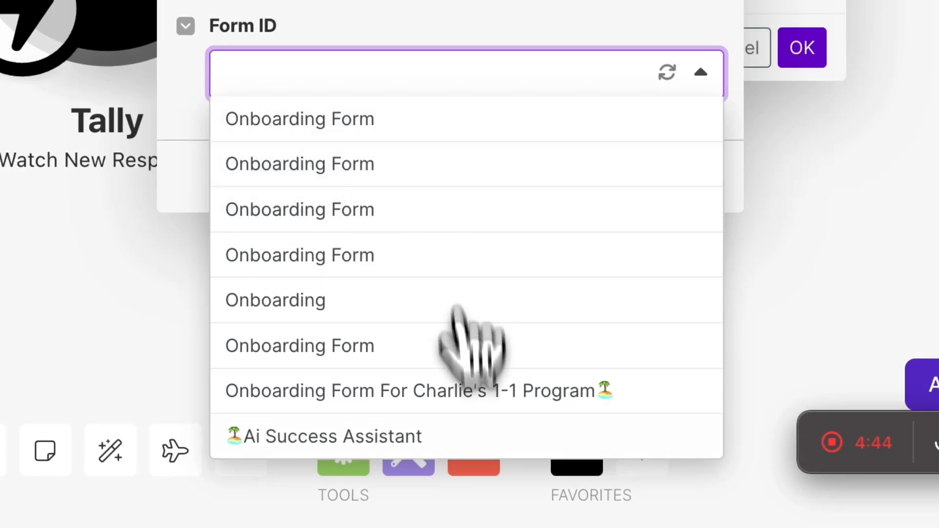
{"action": "left_click", "coordinate": [394, 437]}
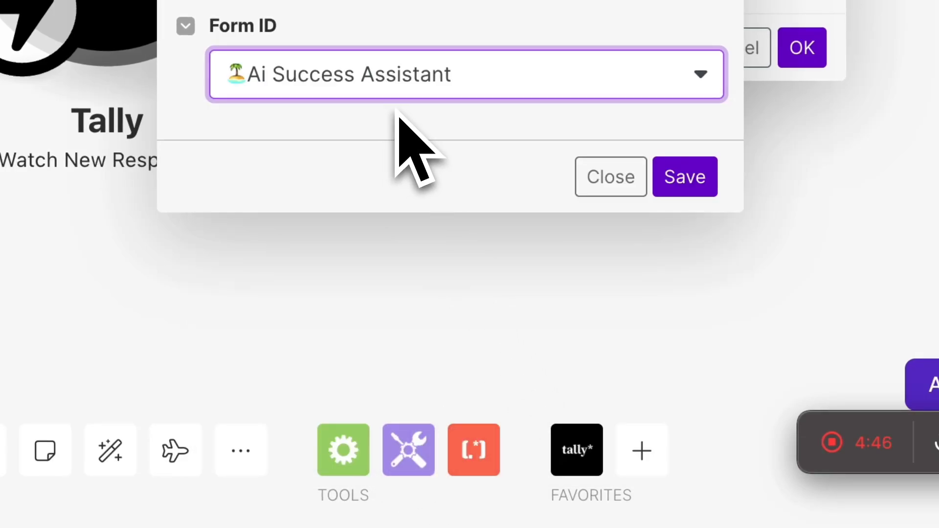
{"action": "left_click", "coordinate": [688, 179]}
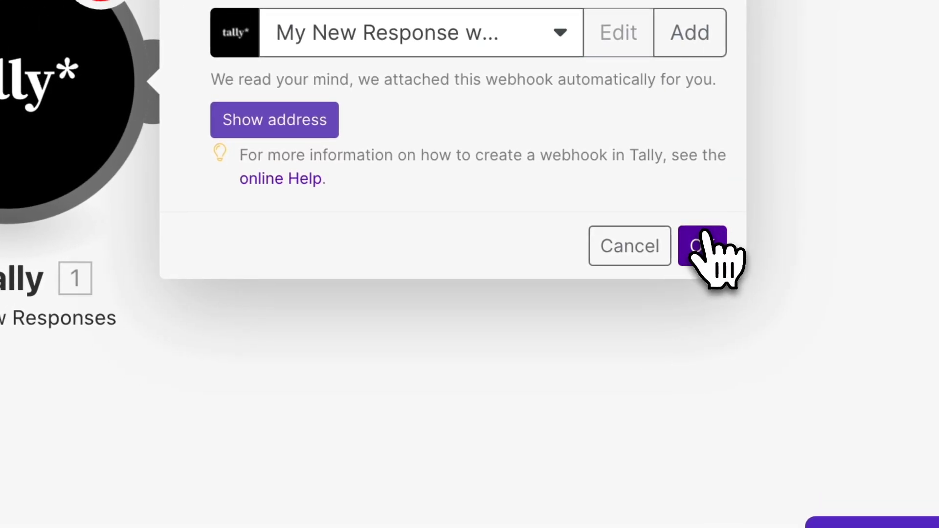
{"action": "left_click", "coordinate": [704, 253]}
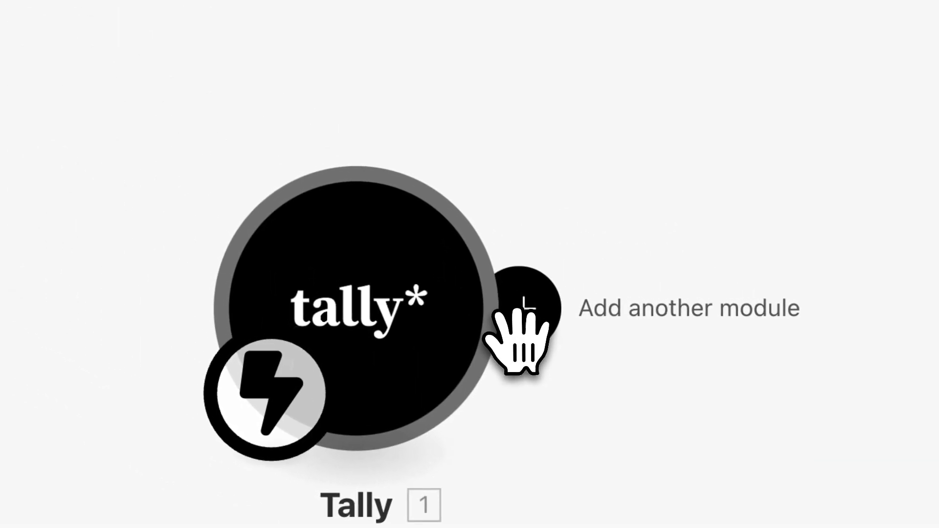
- Add OpenAI's Message an Assistant module after the Tally trigger
{"action": "left_click", "coordinate": [517, 299]}
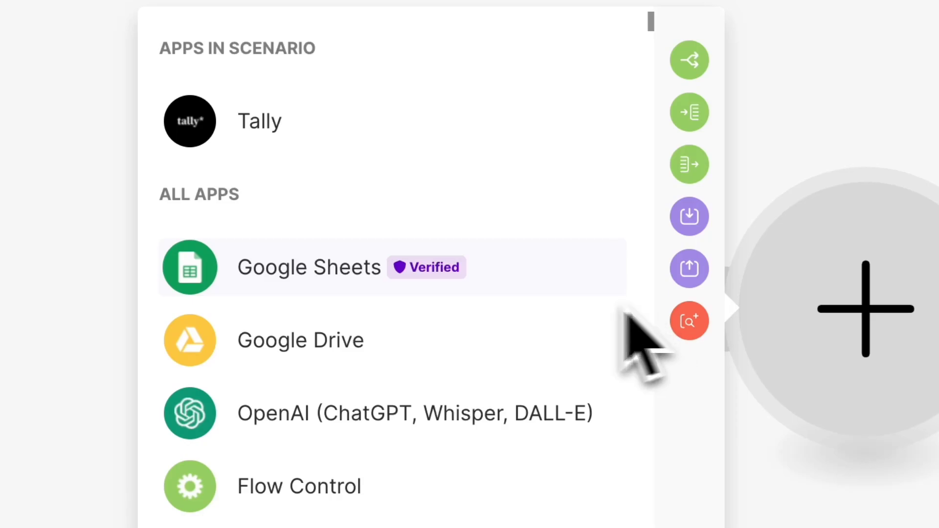
{"action": "left_click", "coordinate": [372, 411]}
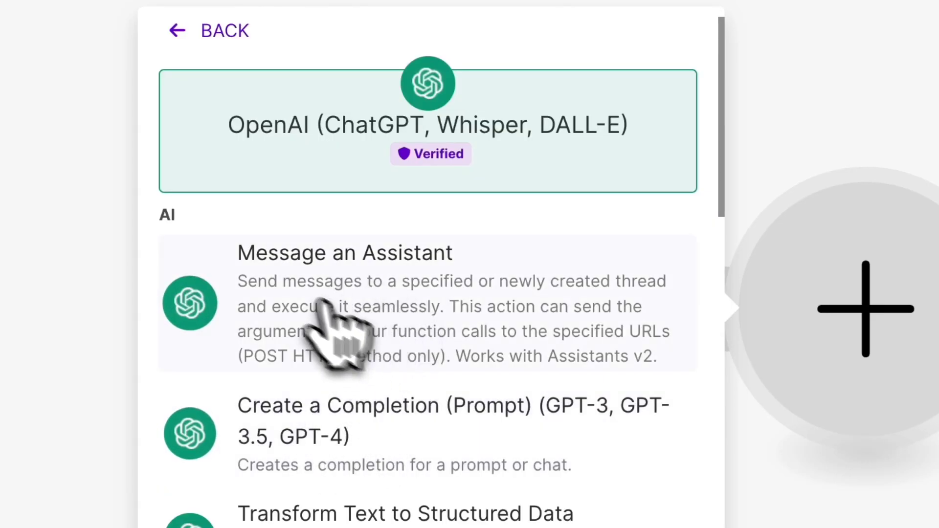
{"action": "left_click", "coordinate": [332, 276]}
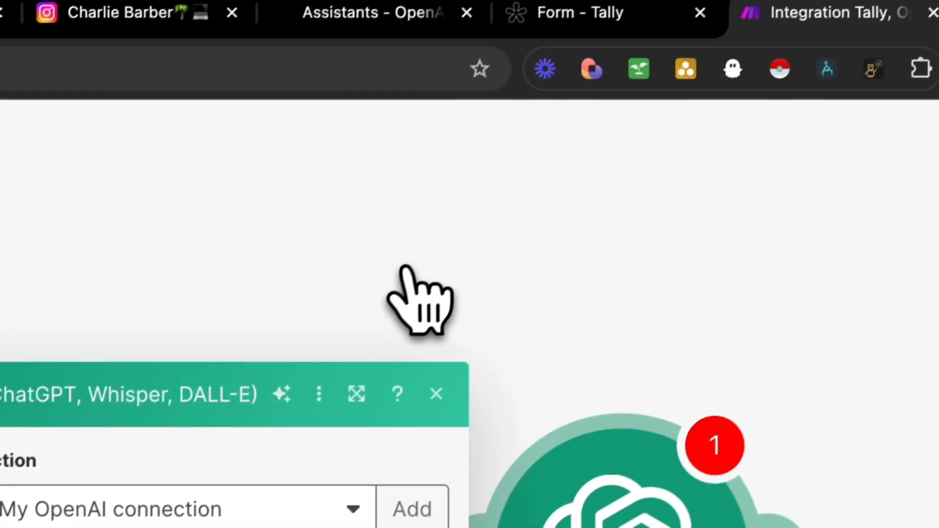
- In the OpenAI Assistants dashboard, name the new assistant Success Manager and place the cursor in its empty instructions
{"action": "left_click", "coordinate": [356, 39]}
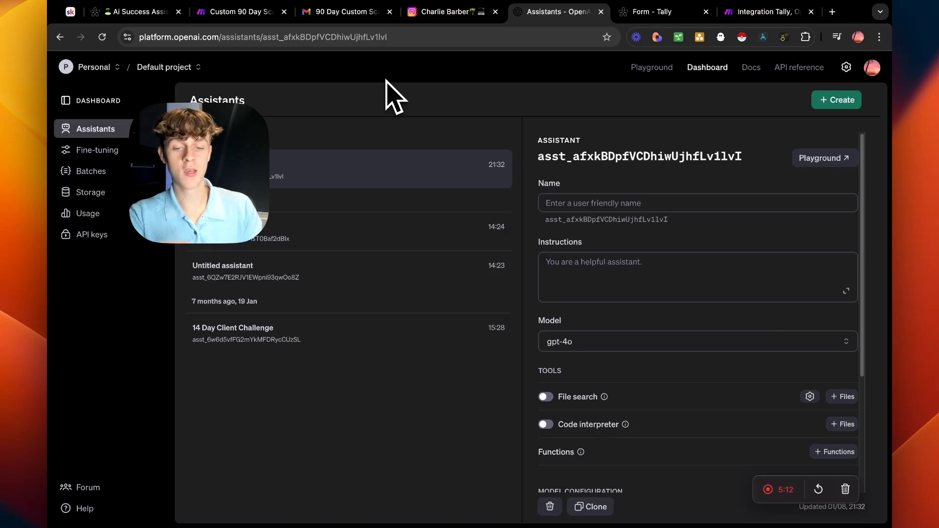
{"action": "left_click", "coordinate": [563, 201]}
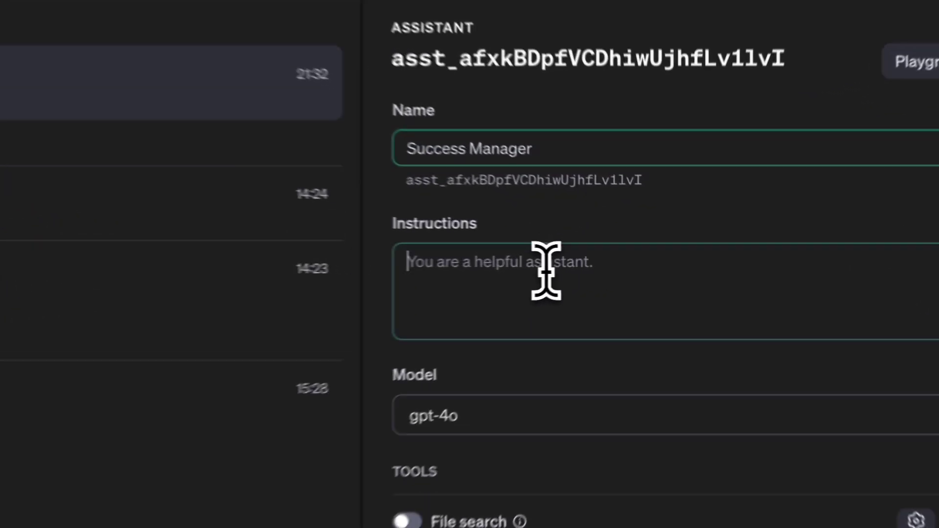
{"action": "left_click", "coordinate": [602, 267]}
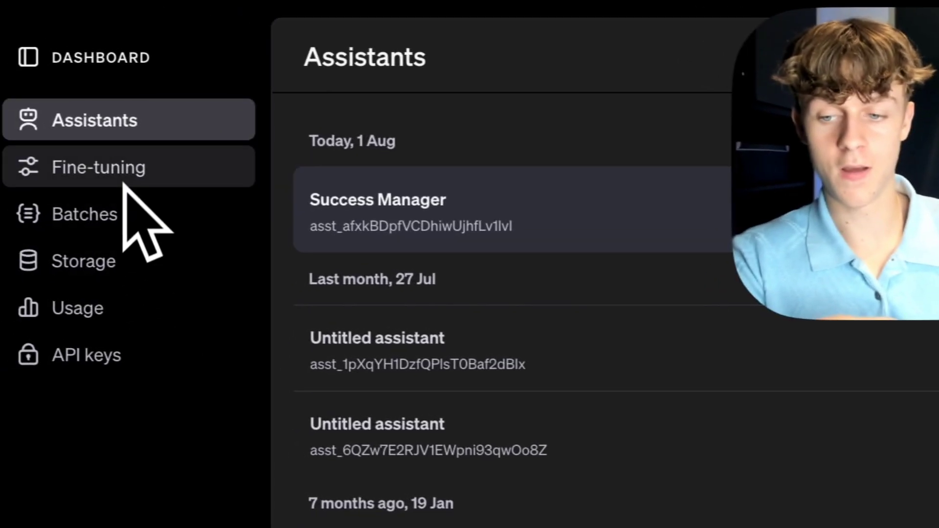
- Look at OpenAI's form for a new secret key and at the API key and organization ID fields of a new OpenAI connection in Make
{"action": "left_click", "coordinate": [111, 362]}
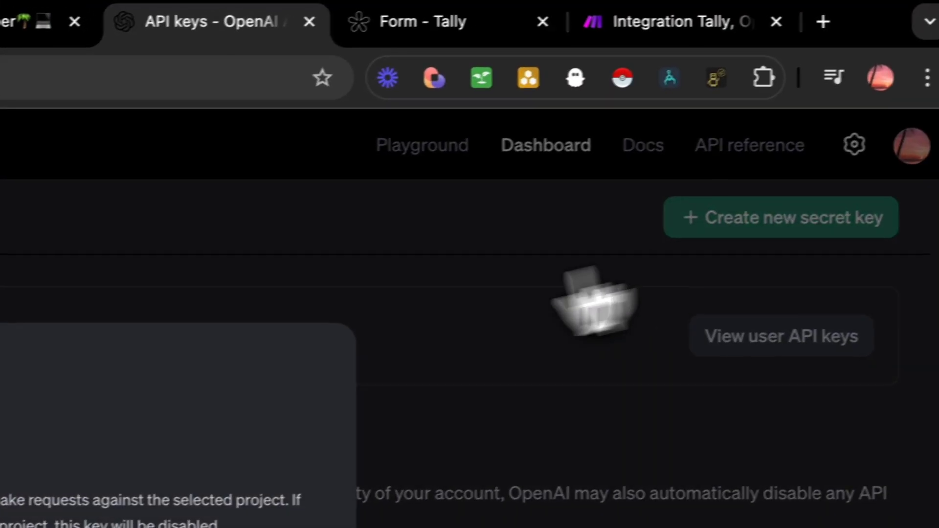
{"action": "left_click", "coordinate": [831, 180]}
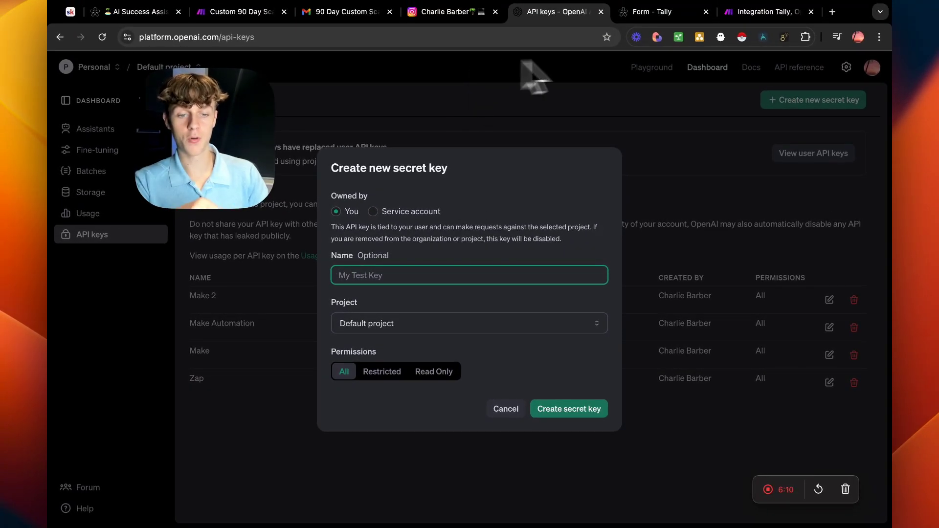
{"action": "left_click", "coordinate": [763, 11]}
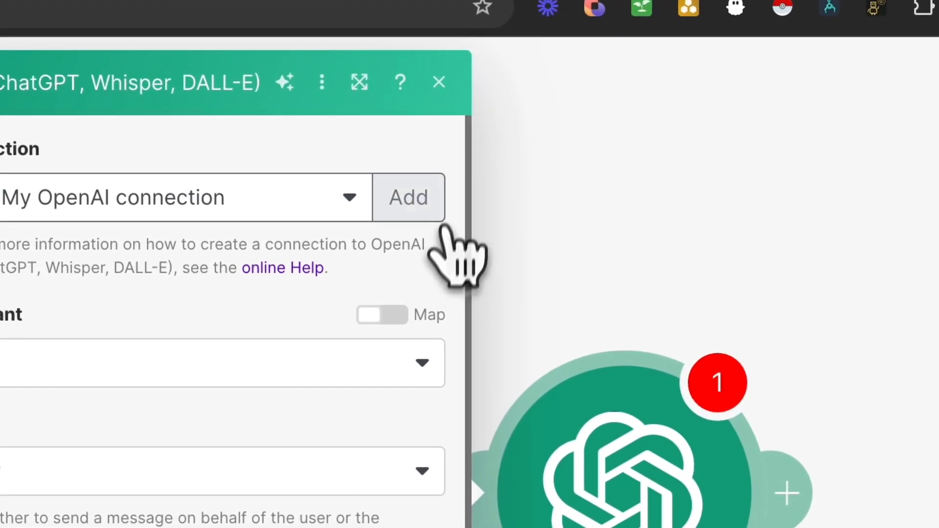
{"action": "left_click", "coordinate": [440, 220]}
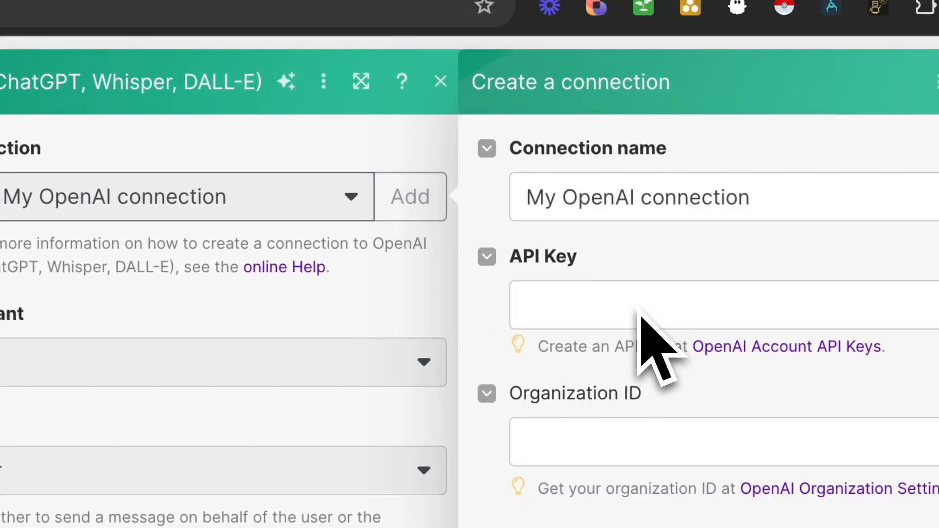
{"action": "left_click", "coordinate": [674, 447]}
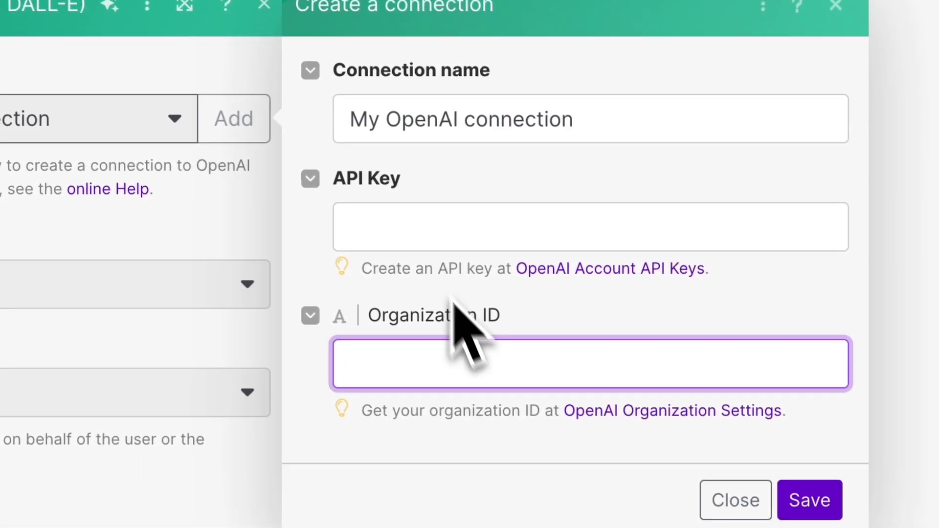
{"action": "left_click", "coordinate": [601, 317]}
{"action": "left_click", "coordinate": [423, 238]}
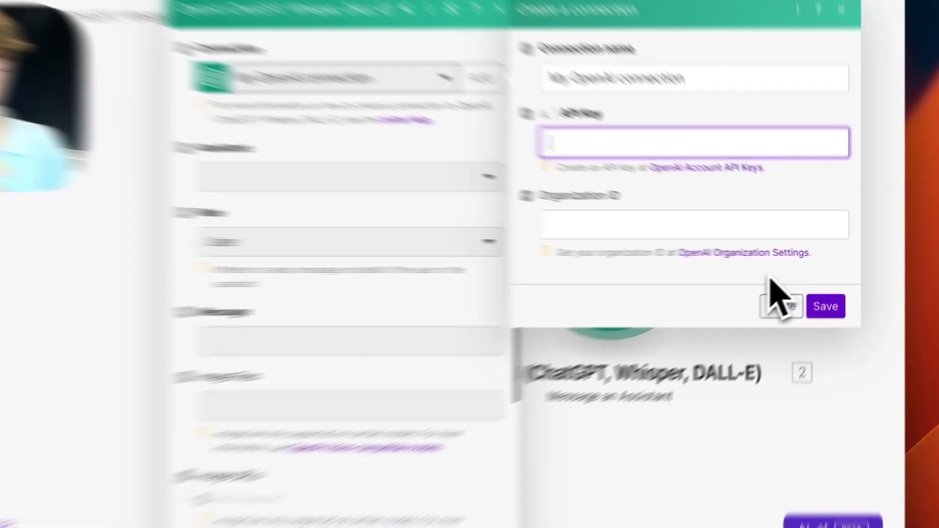
{"action": "left_click", "coordinate": [799, 295]}
- View the assistants available to the OpenAI module without choosing one, and select User as the message role
{"action": "left_click", "coordinate": [428, 198]}
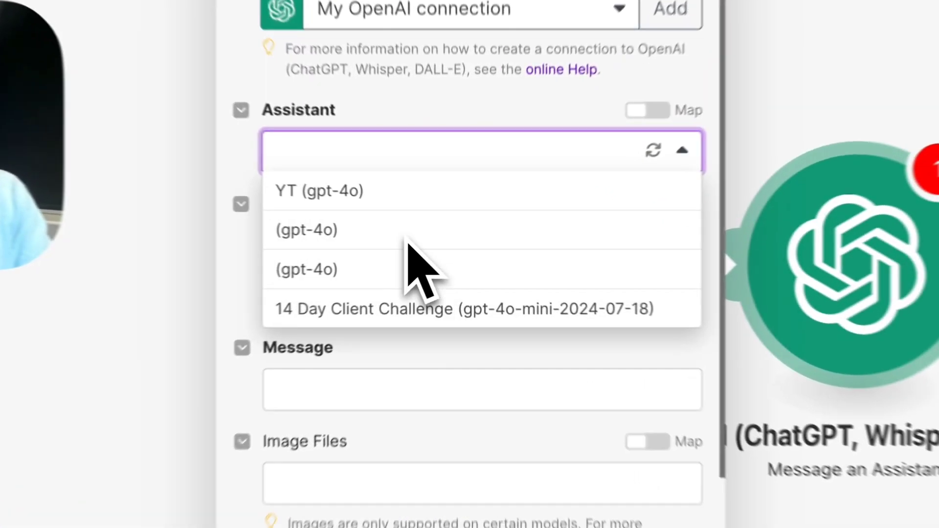
{"action": "left_click", "coordinate": [420, 121]}
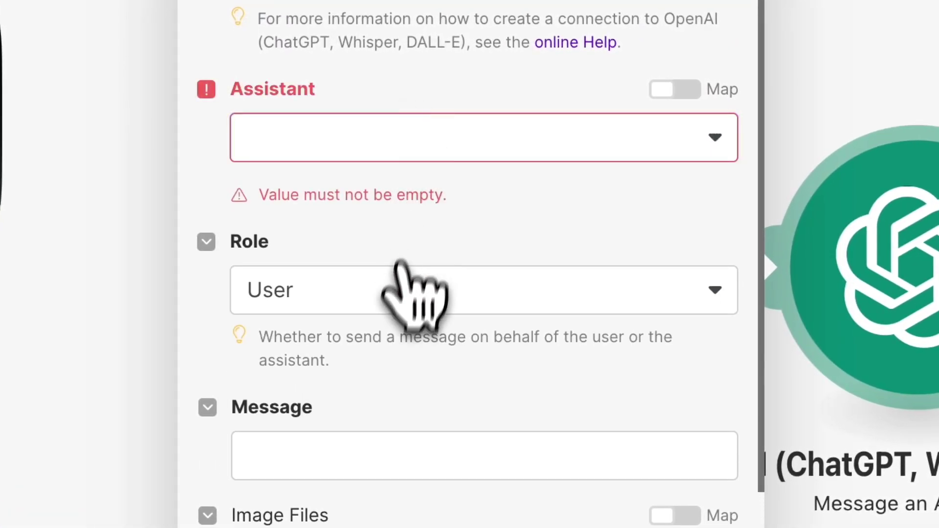
{"action": "left_click", "coordinate": [360, 301]}
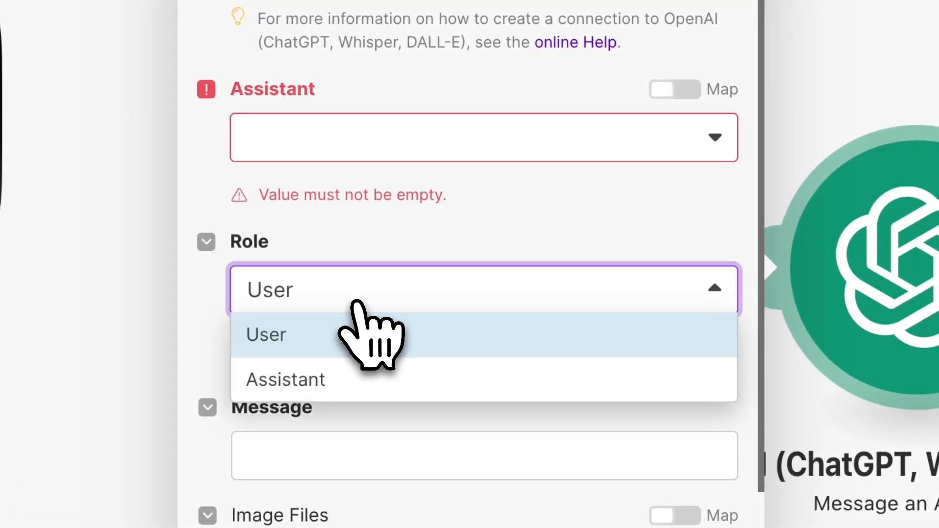
{"action": "left_click", "coordinate": [376, 335]}
{"action": "left_click", "coordinate": [325, 447]}
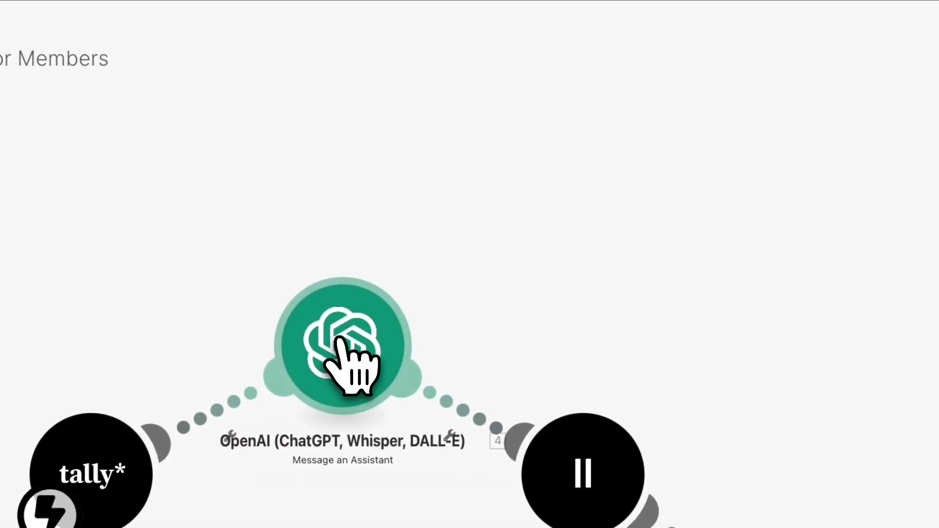
- View the OpenAI module of the Custom 90 Day Scaling Plan scenario and the AgencyStart community page, and return to the new scenario
{"action": "left_click", "coordinate": [296, 482]}
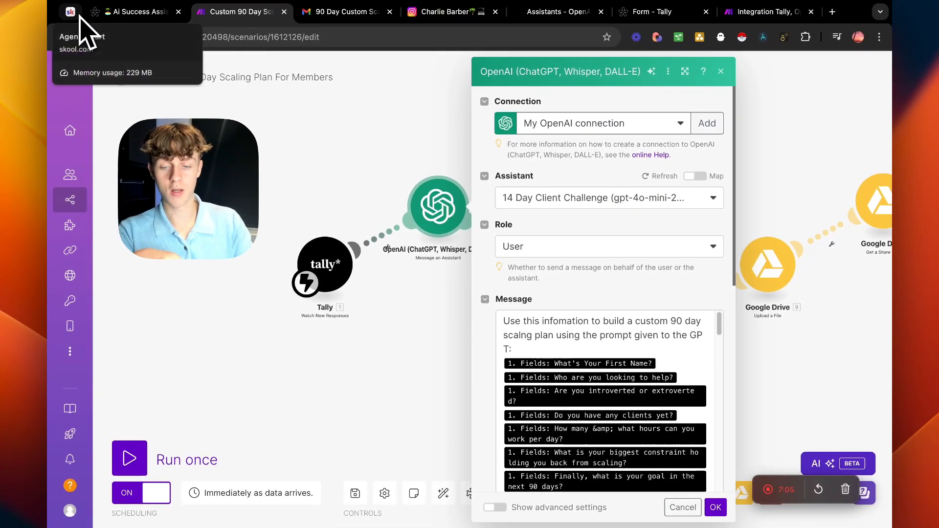
{"action": "left_click", "coordinate": [78, 15]}
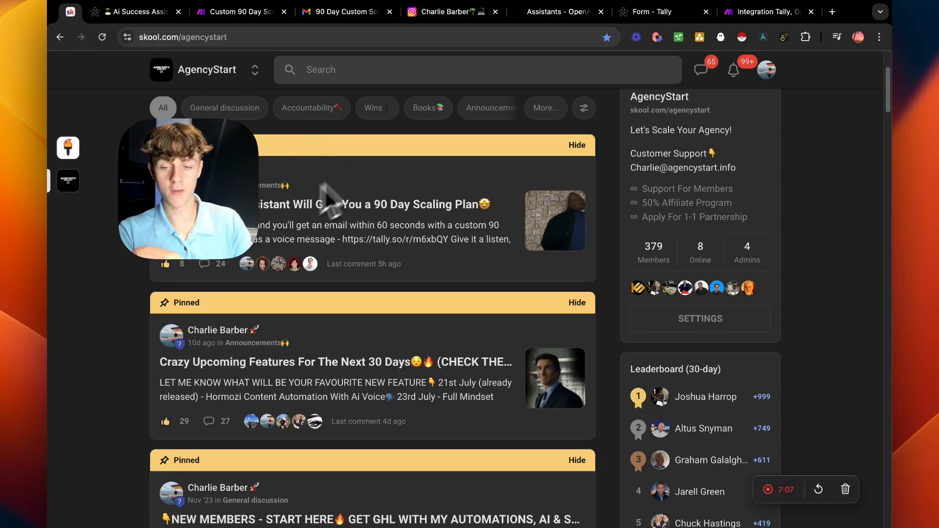
{"action": "left_click_drag", "start_coordinate": [631, 225], "coordinate": [793, 185]}
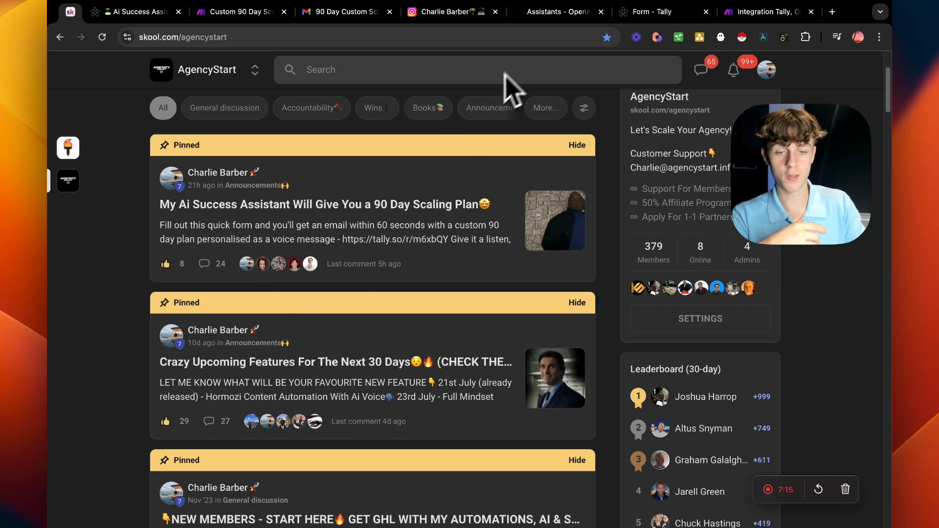
{"action": "left_click", "coordinate": [759, 15]}
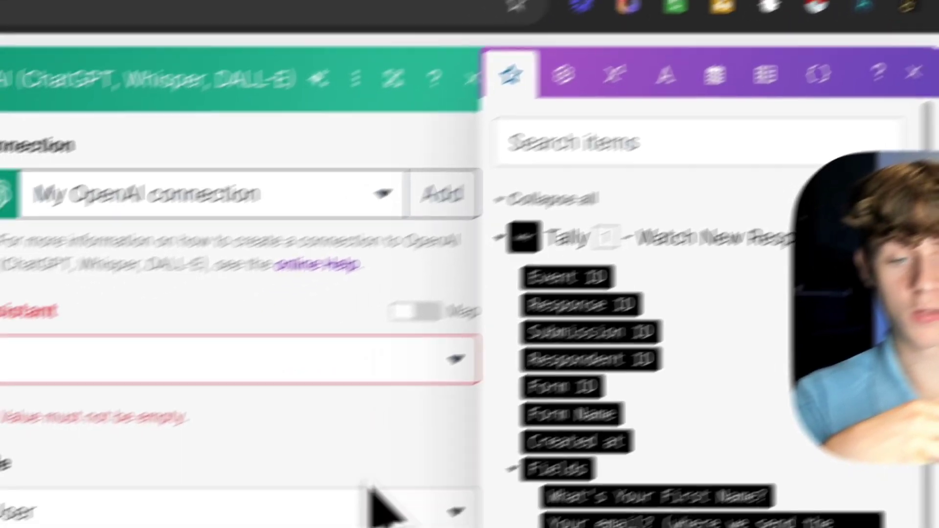
- Examine the prompt text and mapped Tally fields in the message of the Custom 90 Day Scaling Plan scenario's OpenAI module
{"action": "left_click", "coordinate": [241, 25]}
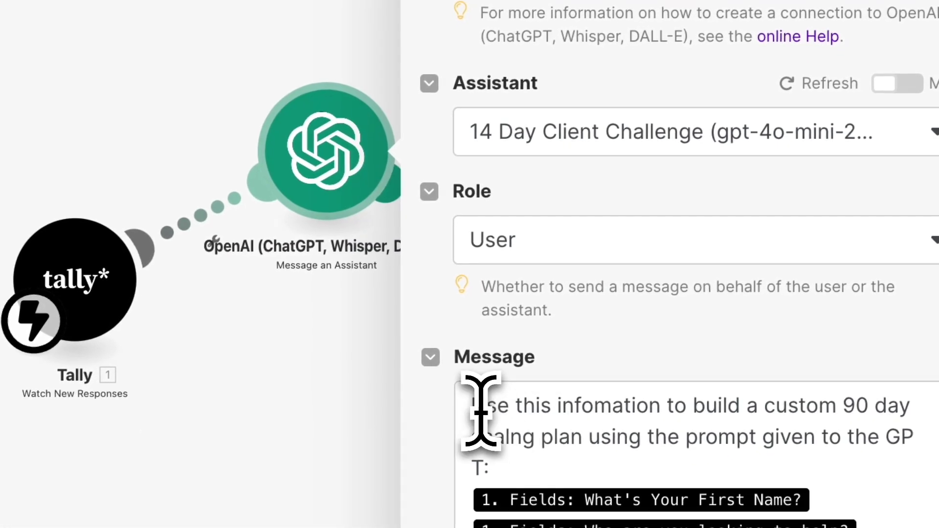
{"action": "left_click_drag", "start_coordinate": [471, 406], "coordinate": [656, 415]}
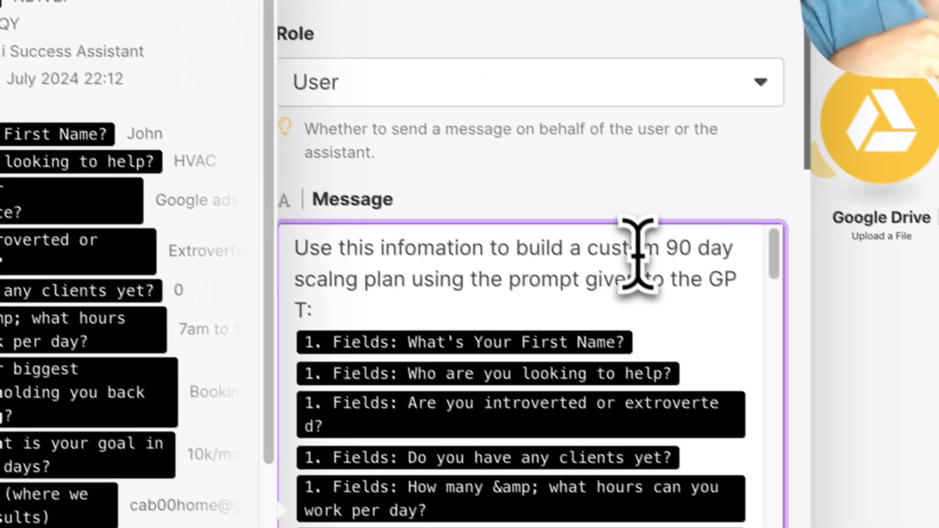
{"action": "left_click_drag", "start_coordinate": [494, 437], "coordinate": [719, 441]}
{"action": "left_click_drag", "start_coordinate": [524, 264], "coordinate": [518, 266]}
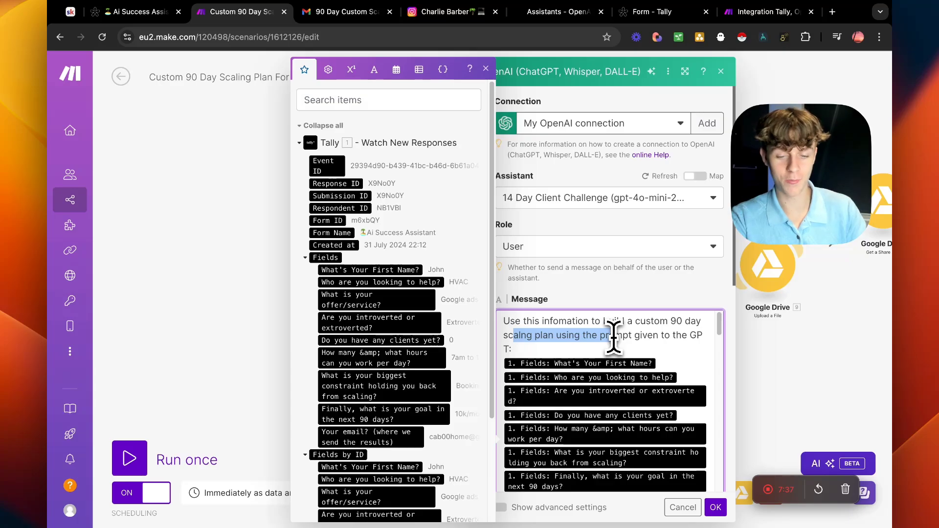
{"action": "left_click_drag", "start_coordinate": [601, 337], "coordinate": [509, 319]}
{"action": "triple_click", "coordinate": [527, 324]}
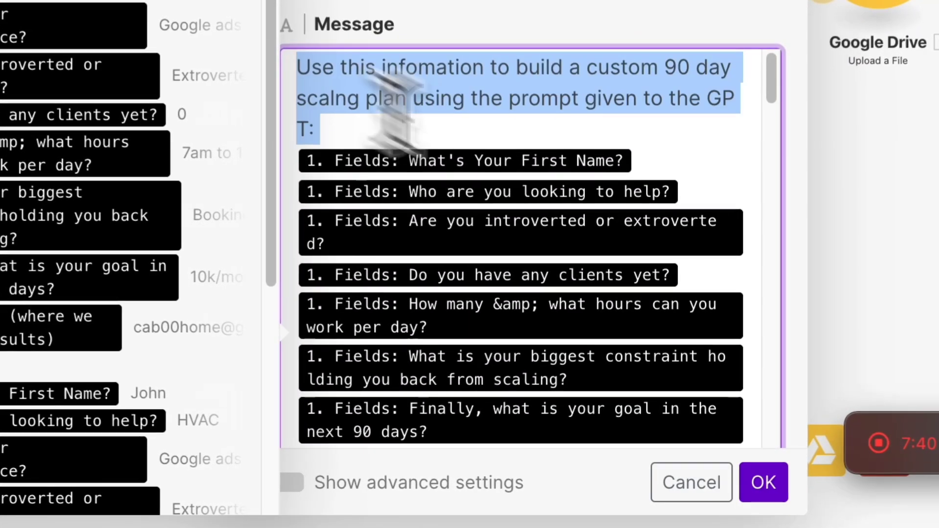
{"action": "key", "text": "ctrl+a"}
{"action": "scroll", "coordinate": [674, 411], "scroll_direction": "down", "scroll_amount": 2}
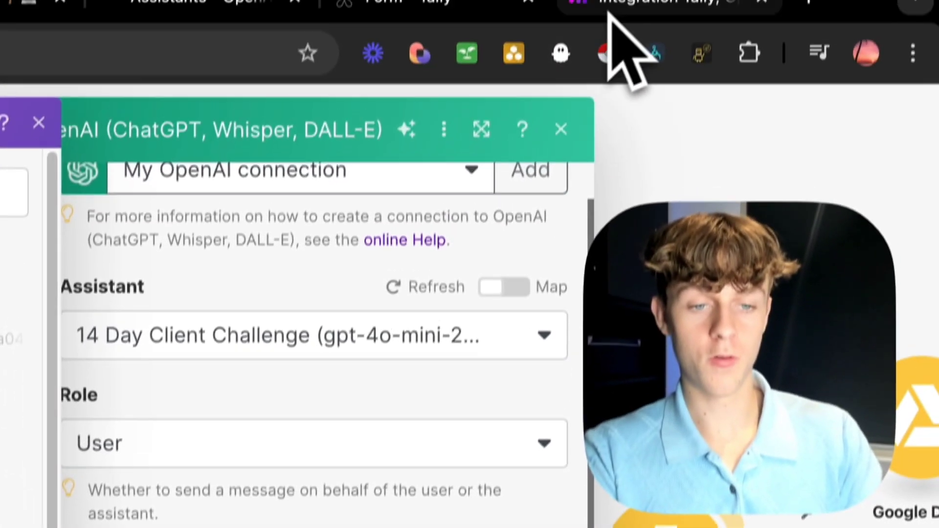
- In the new scenario's OpenAI message, insert all the Tally form answers in order, from the first name to the 90-day goal
{"action": "key", "text": "BackSpace"}
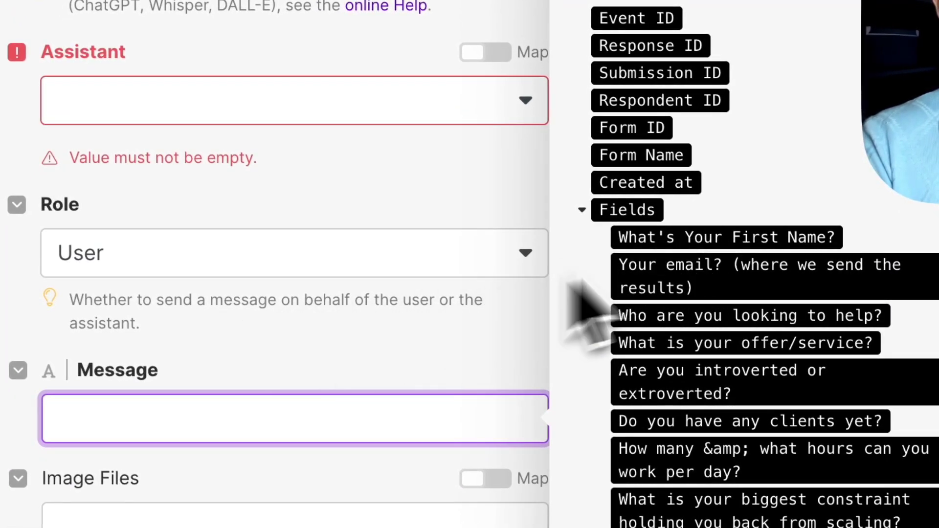
{"action": "left_click", "coordinate": [694, 239]}
{"action": "left_click", "coordinate": [690, 257]}
{"action": "left_click", "coordinate": [688, 319]}
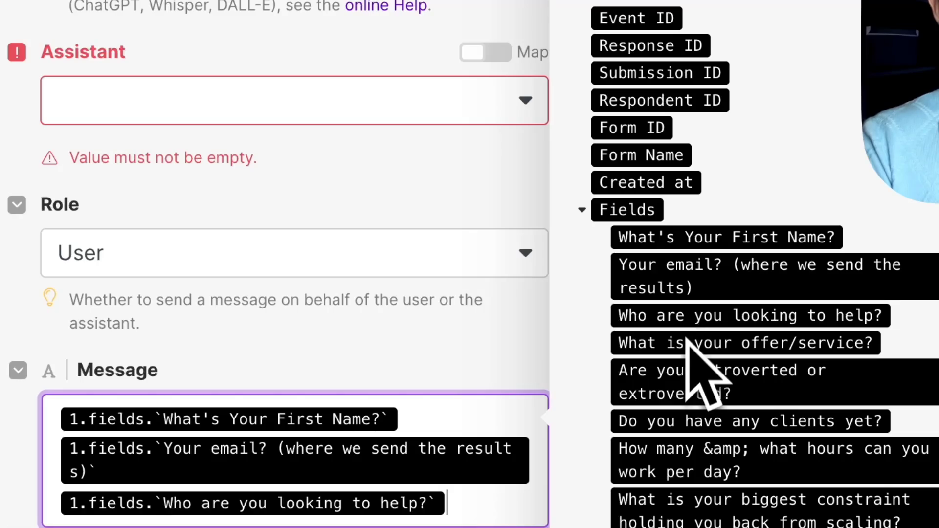
{"action": "left_click", "coordinate": [687, 343]}
{"action": "left_click", "coordinate": [684, 392]}
{"action": "left_click", "coordinate": [682, 421]}
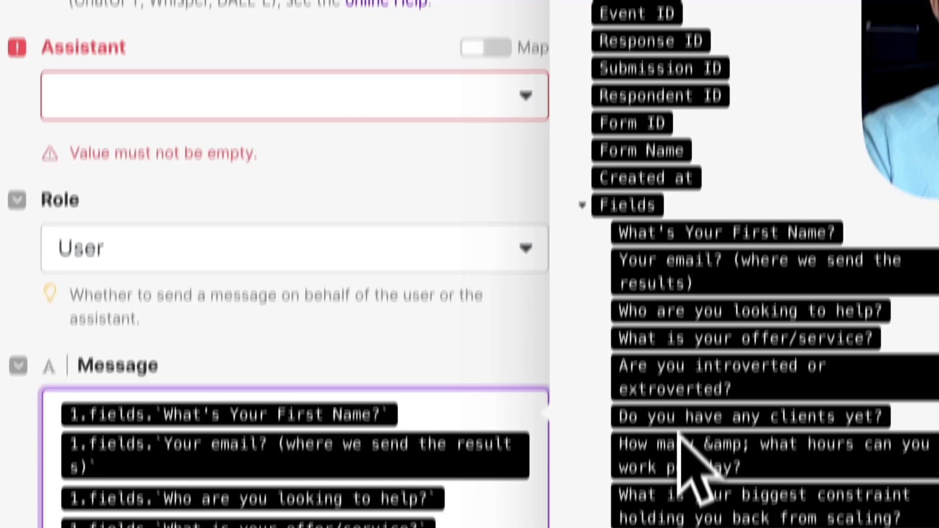
{"action": "left_click", "coordinate": [681, 448]}
{"action": "left_click", "coordinate": [684, 512]}
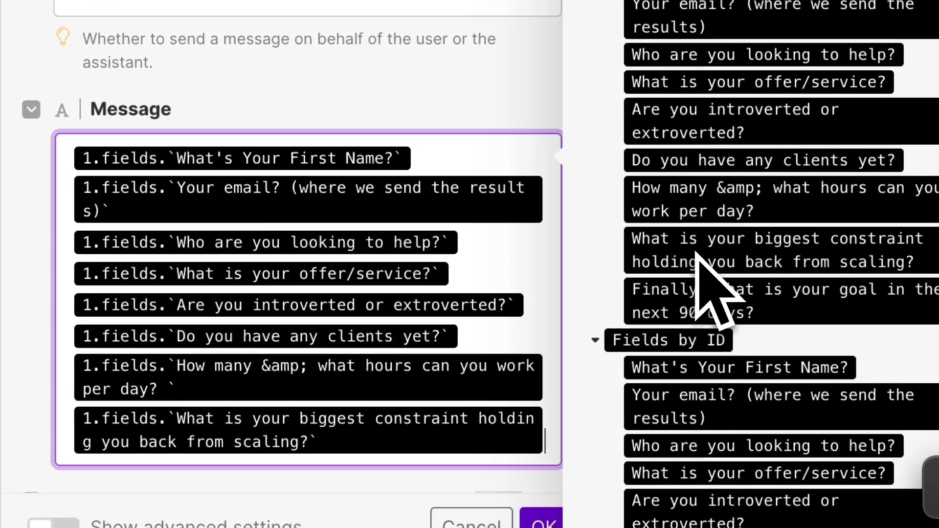
{"action": "left_click", "coordinate": [709, 305]}
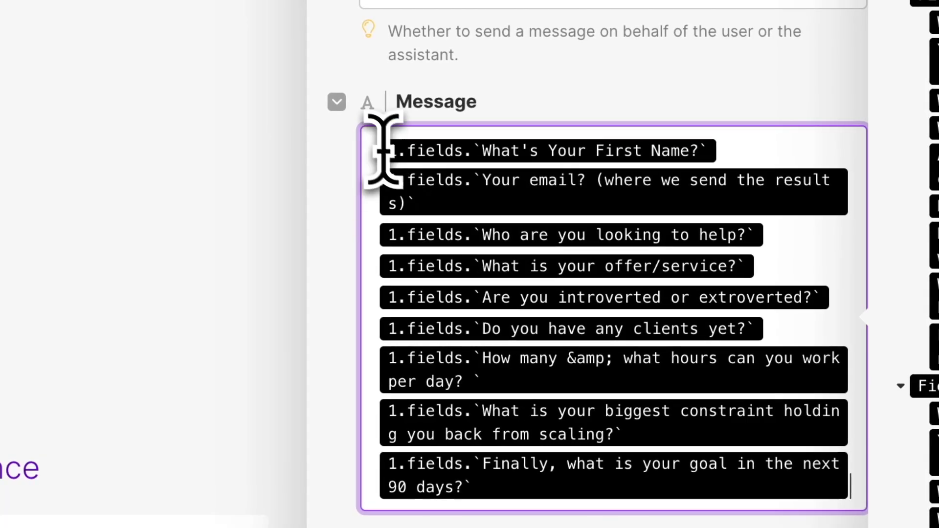
- Add the instruction "Based off their answers, create them a custom 30 day plan to scale their business:" above the mapped answers in the OpenAI message
{"action": "left_click", "coordinate": [359, 166]}
{"action": "key", "text": "Return"}
{"action": "left_click", "coordinate": [562, 150]}
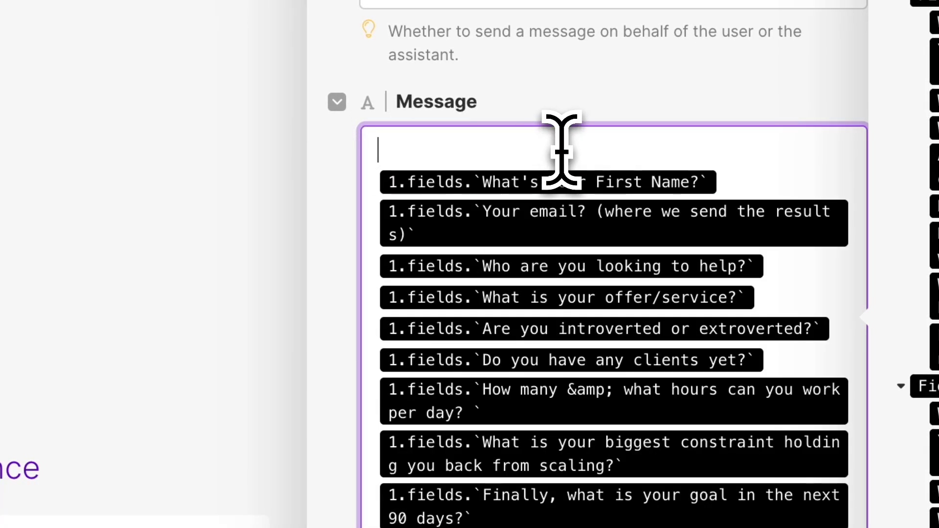
{"action": "type", "text": "Ba"}
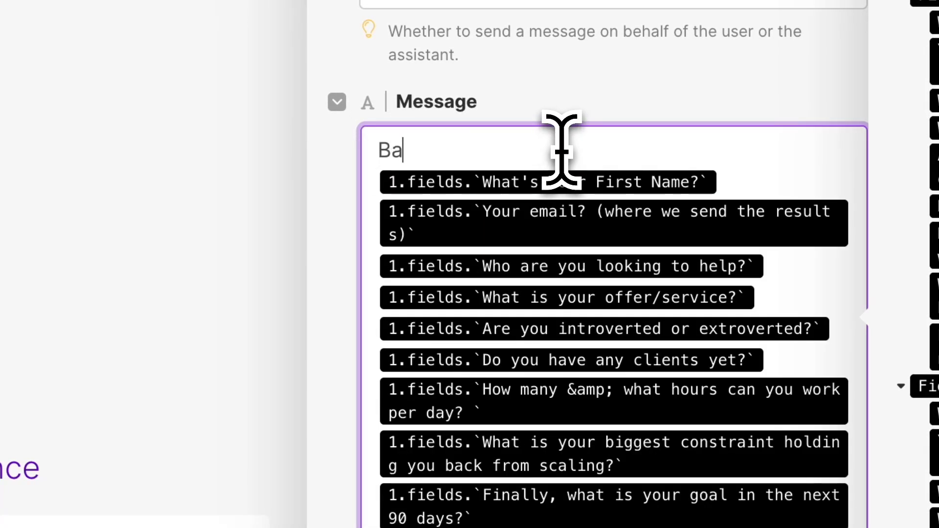
{"action": "type", "text": "sed off their answers, create them a custom"}
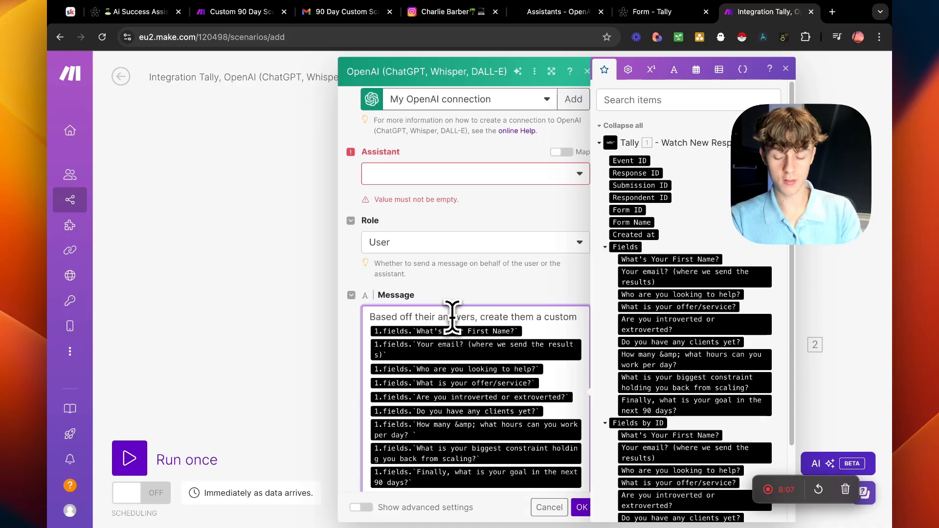
{"action": "type", "text": "30 day plan to scale their business:"}
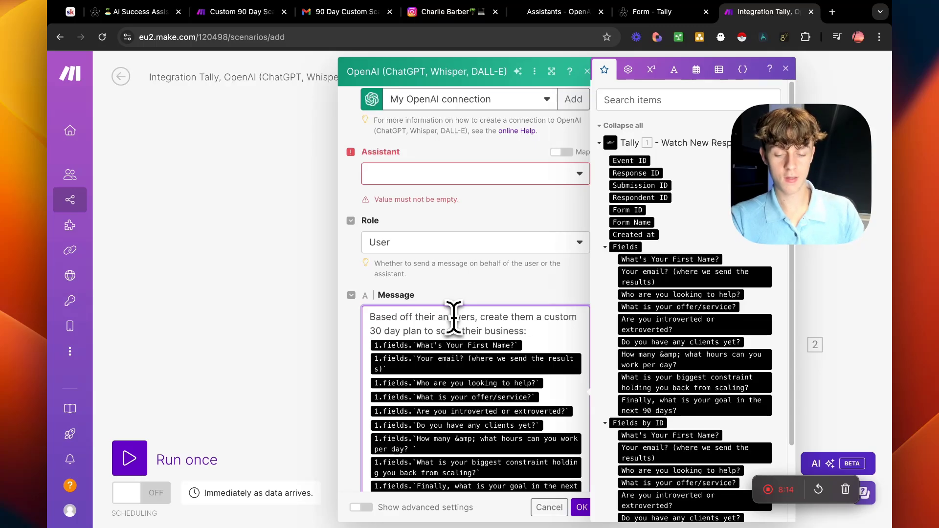
- Examine the output rules, greeting template and daily actions section in the message of the Custom 90 Day Scaling Plan scenario's OpenAI module
{"action": "scroll", "coordinate": [453, 317], "scroll_direction": "down", "scroll_amount": 2}
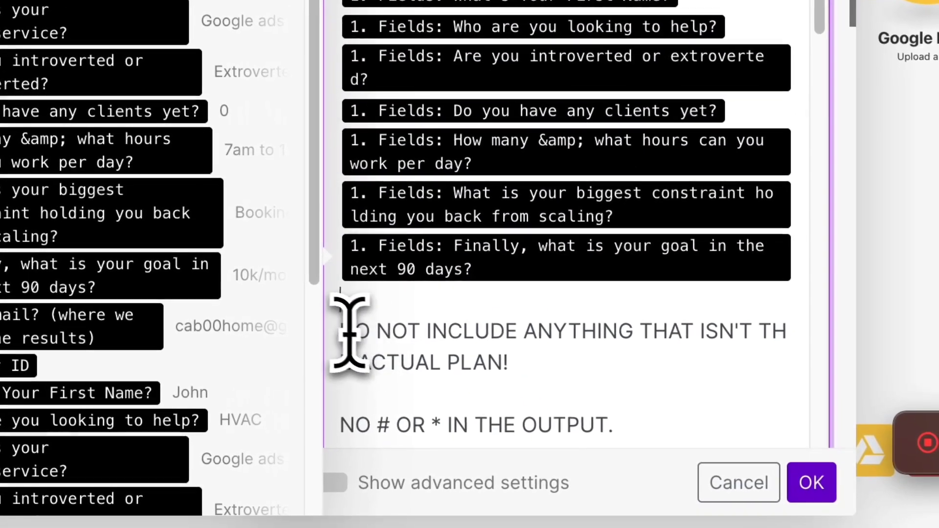
{"action": "left_click_drag", "start_coordinate": [349, 333], "coordinate": [441, 406]}
{"action": "scroll", "coordinate": [599, 367], "scroll_direction": "down", "scroll_amount": 1}
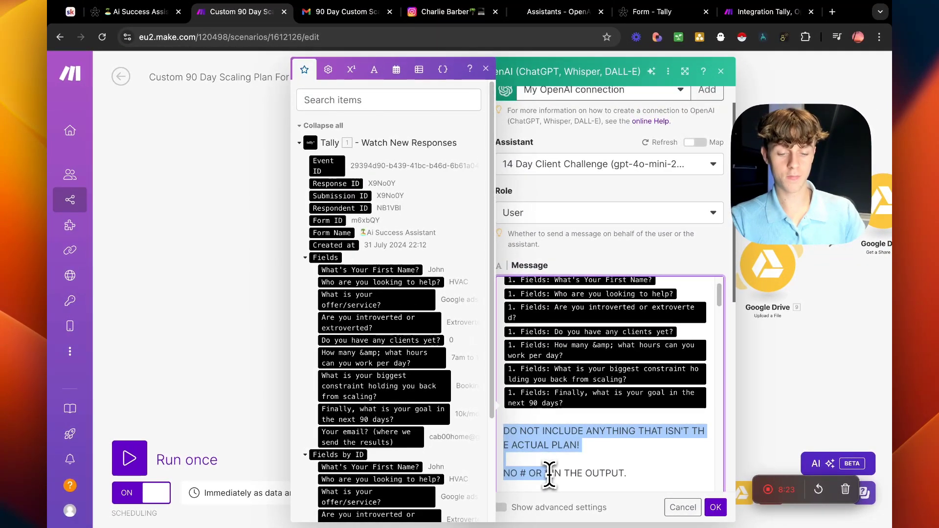
{"action": "left_click_drag", "start_coordinate": [628, 473], "coordinate": [623, 433]}
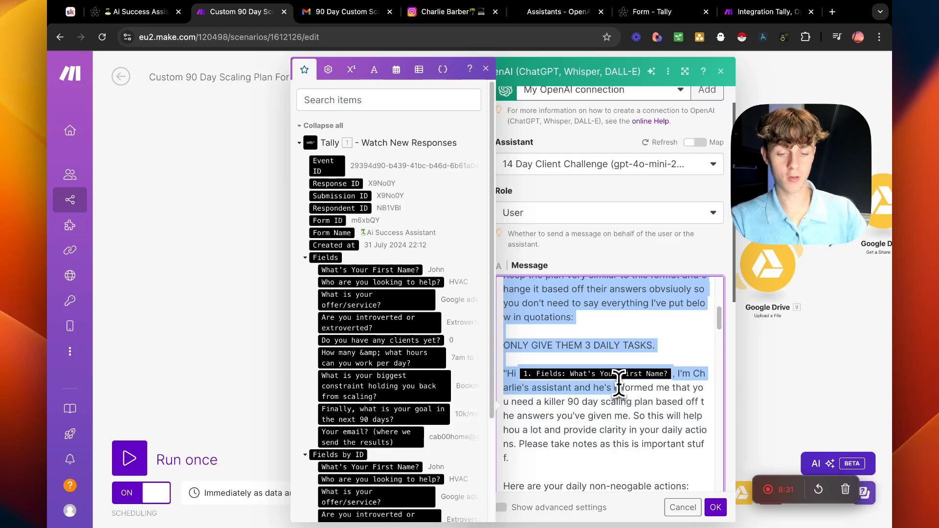
{"action": "left_click_drag", "start_coordinate": [558, 361], "coordinate": [683, 389]}
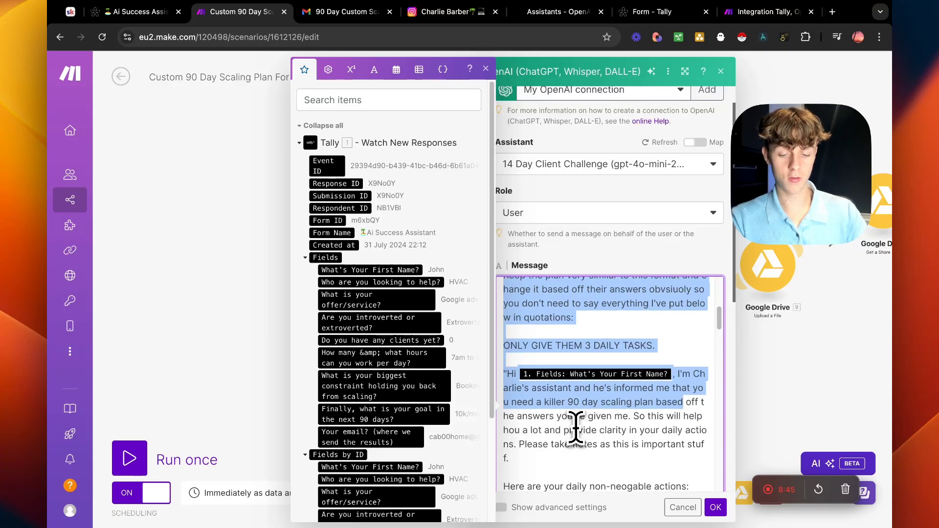
{"action": "scroll", "coordinate": [576, 426], "scroll_direction": "down", "scroll_amount": 1}
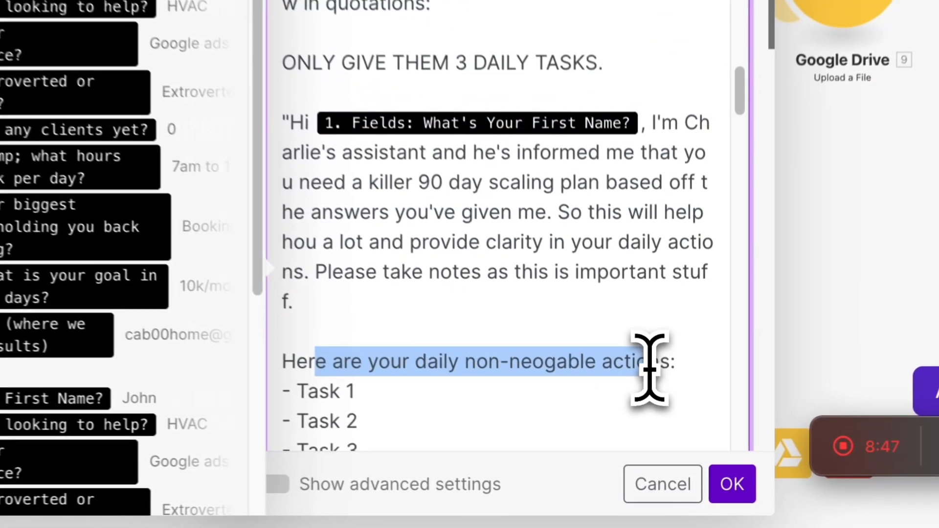
{"action": "scroll", "coordinate": [494, 325], "scroll_direction": "down", "scroll_amount": 10}
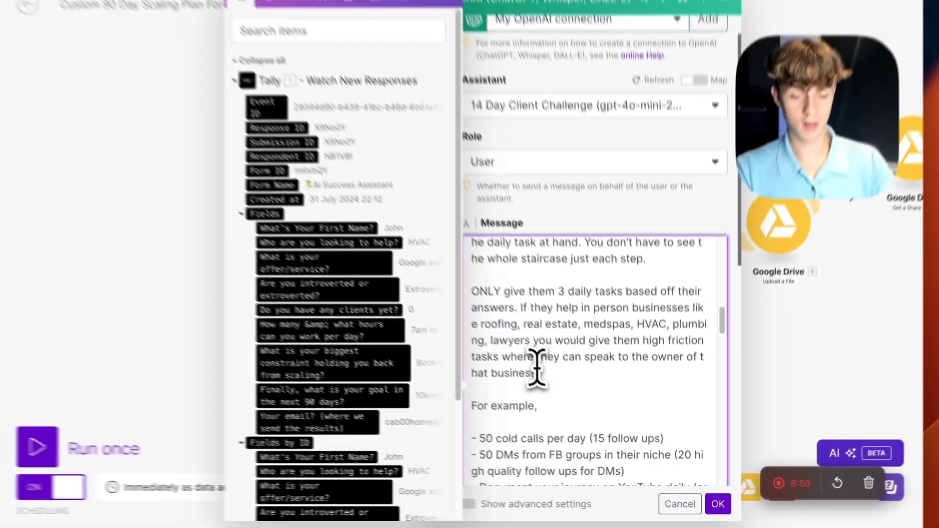
{"action": "scroll", "coordinate": [557, 406], "scroll_direction": "up", "scroll_amount": 5}
{"action": "scroll", "coordinate": [568, 420], "scroll_direction": "down", "scroll_amount": 1}
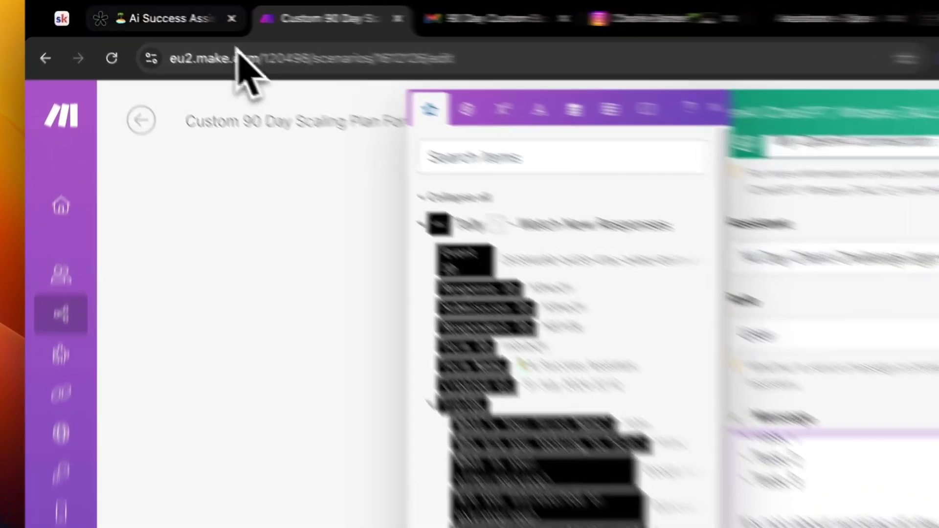
- View the Ai Success Assistant form, and examine the three-task rule and example daily tasks in the Custom 90 Day Scaling Plan scenario's OpenAI prompt
{"action": "left_click", "coordinate": [128, 12]}
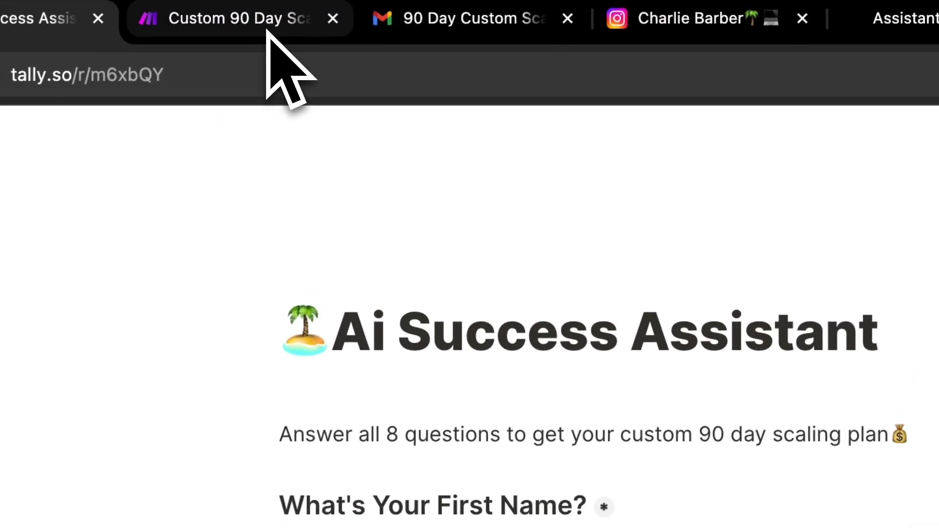
{"action": "left_click", "coordinate": [29, 24]}
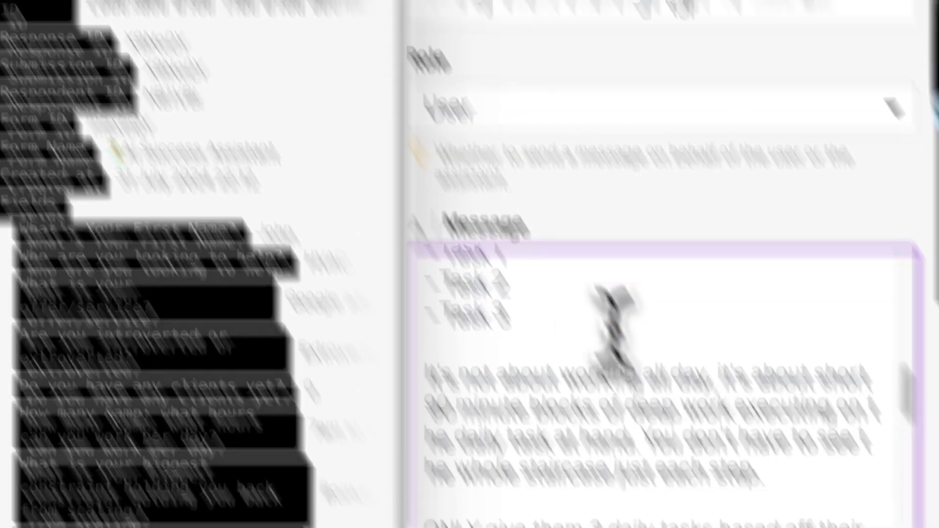
{"action": "scroll", "coordinate": [449, 230], "scroll_direction": "down", "scroll_amount": 2}
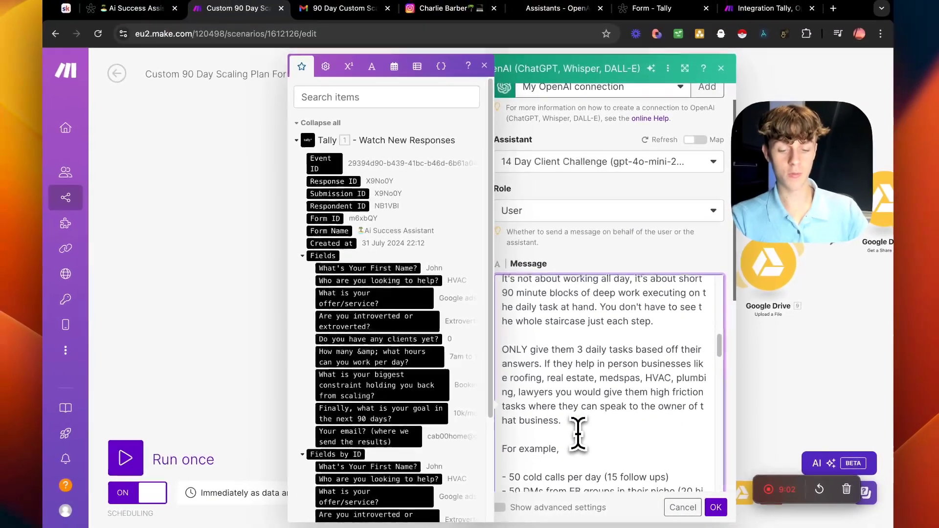
{"action": "scroll", "coordinate": [571, 430], "scroll_direction": "down", "scroll_amount": 2}
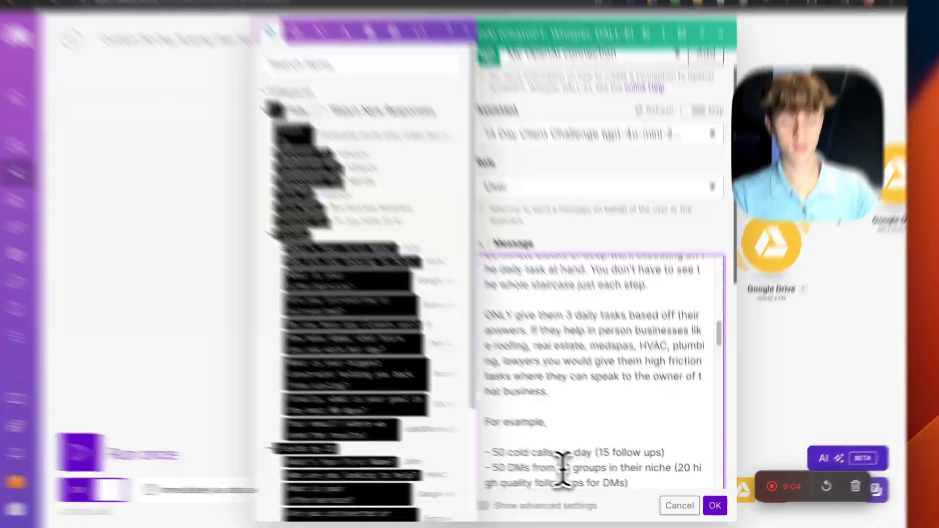
{"action": "left_click_drag", "start_coordinate": [563, 467], "coordinate": [641, 467]}
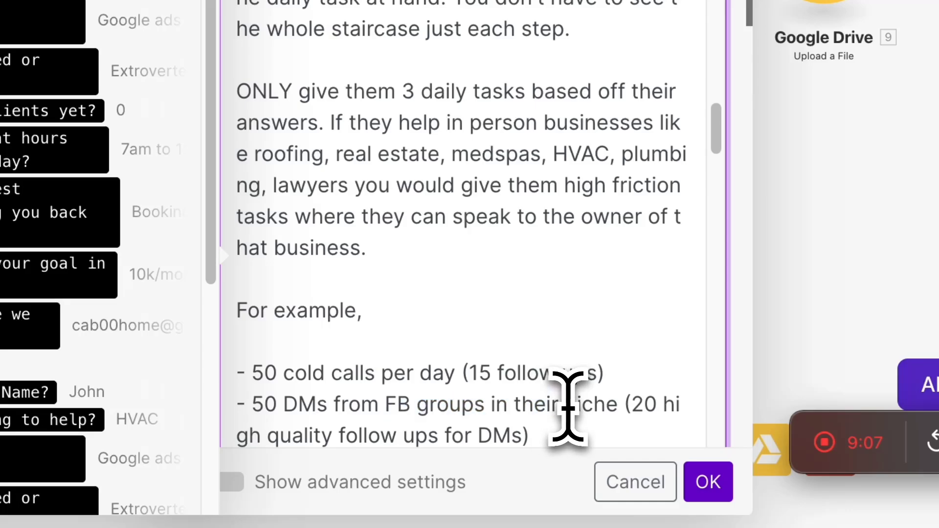
{"action": "left_click_drag", "start_coordinate": [252, 372], "coordinate": [516, 375]}
{"action": "scroll", "coordinate": [432, 390], "scroll_direction": "down", "scroll_amount": 2}
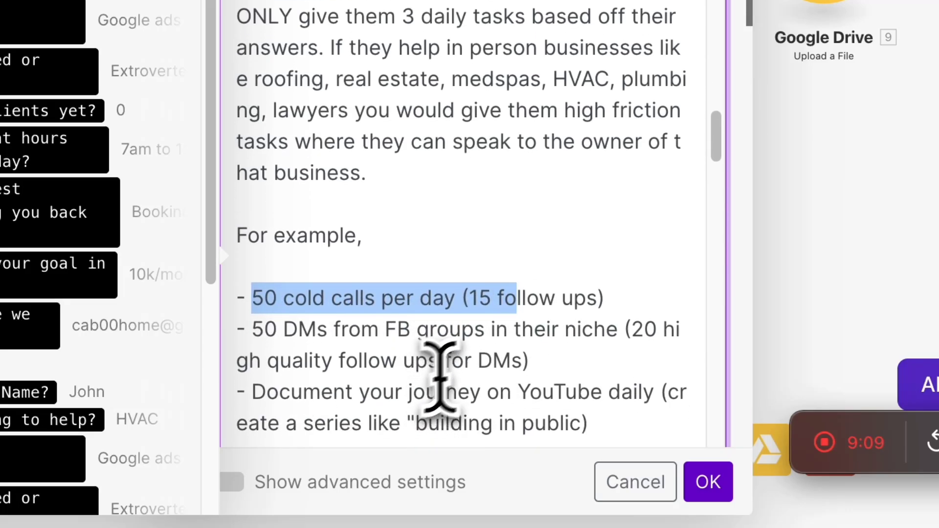
{"action": "left_click_drag", "start_coordinate": [338, 360], "coordinate": [540, 373]}
{"action": "left_click_drag", "start_coordinate": [291, 392], "coordinate": [567, 393]}
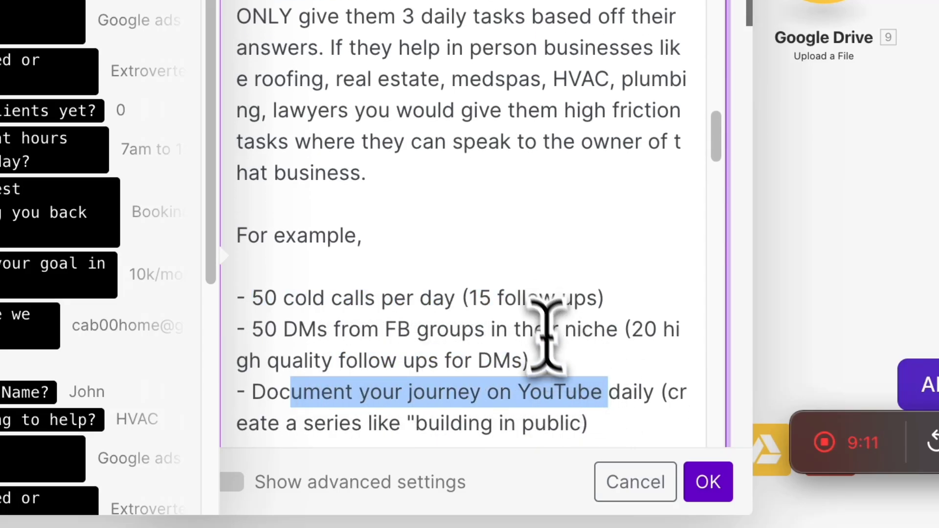
{"action": "scroll", "coordinate": [543, 318], "scroll_direction": "up", "scroll_amount": 4}
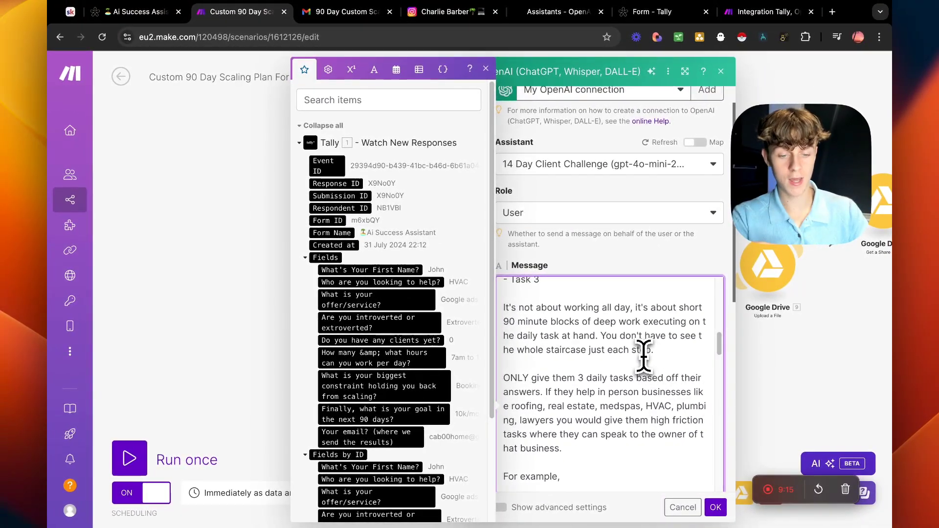
{"action": "scroll", "coordinate": [644, 356], "scroll_direction": "up", "scroll_amount": 5}
{"action": "scroll", "coordinate": [644, 353], "scroll_direction": "up", "scroll_amount": 4}
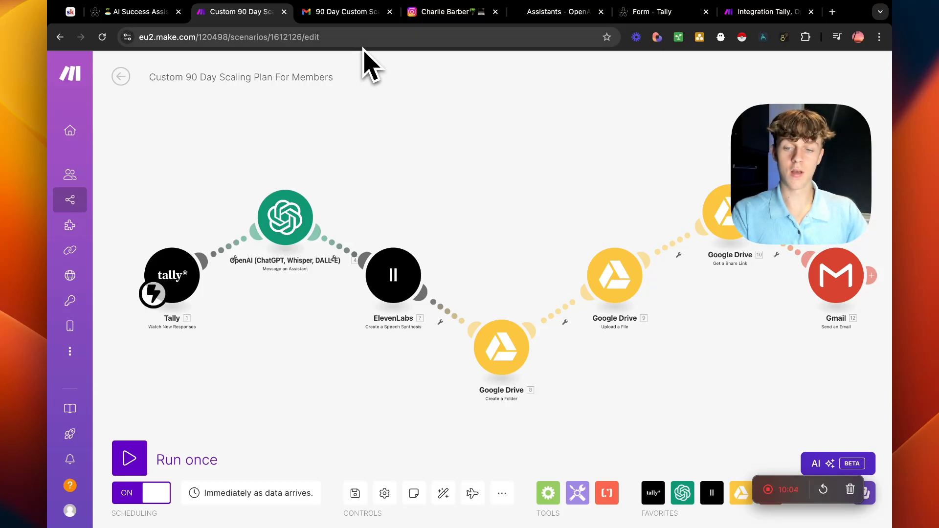
- Open ElevenLabs in a new browser tab and go to its Voices page
{"action": "left_click", "coordinate": [833, 12]}
{"action": "type", "text": "ele"}
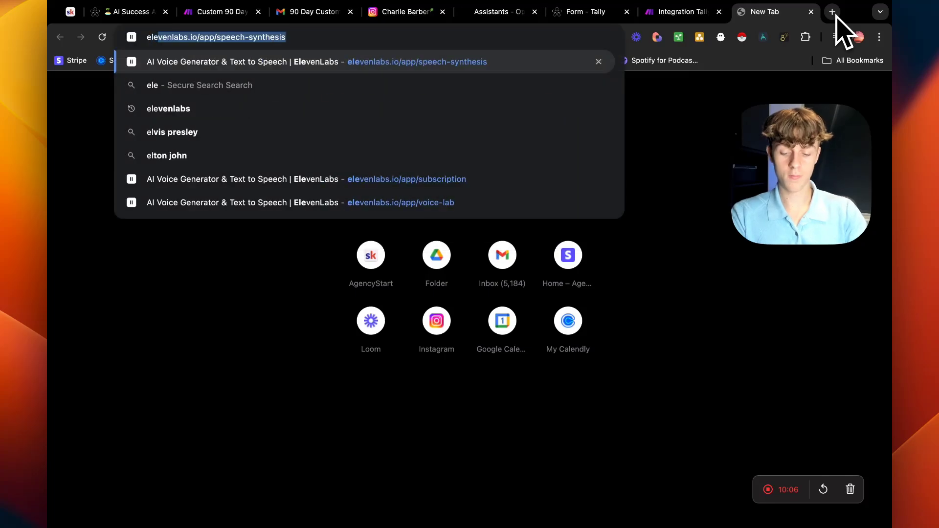
{"action": "key", "text": "Return"}
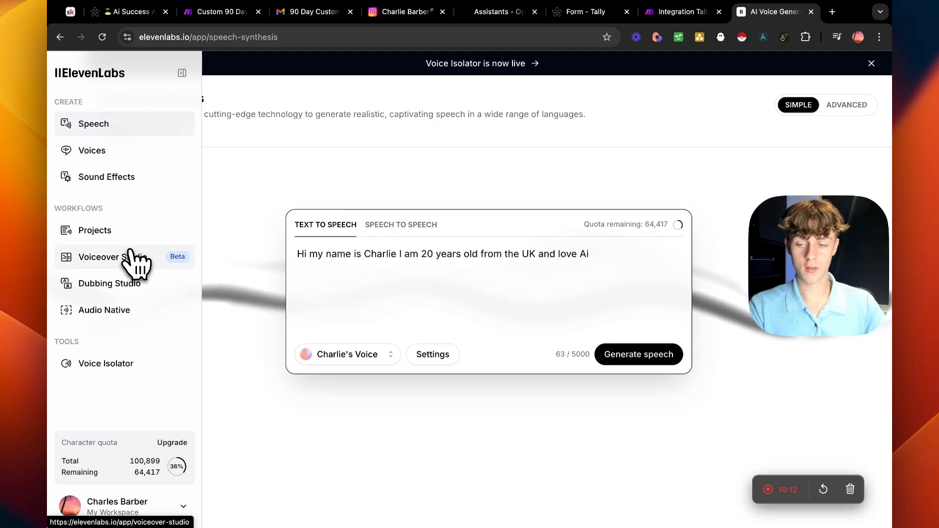
{"action": "left_click", "coordinate": [122, 261]}
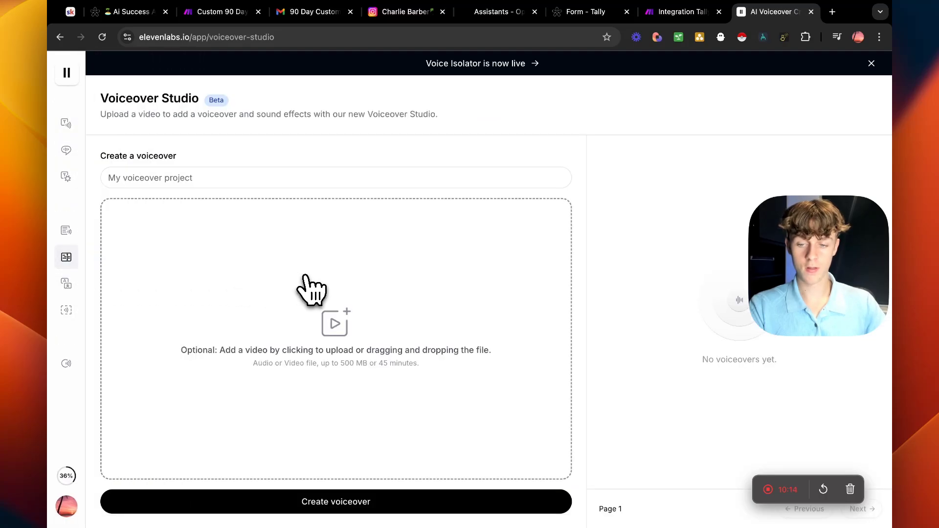
{"action": "left_click", "coordinate": [93, 156]}
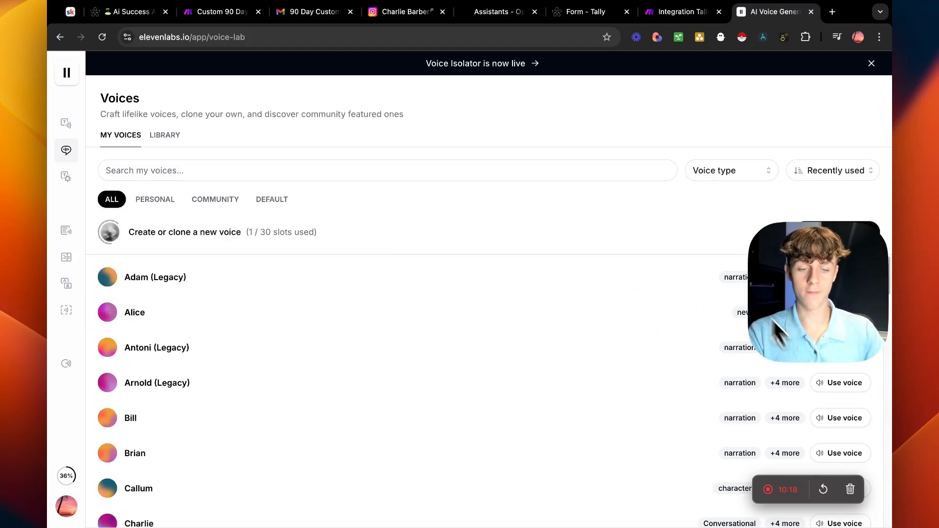
- View the Instant Voice Cloning form and its audio recording option, and leave it without adding a voice
{"action": "left_click", "coordinate": [831, 232]}
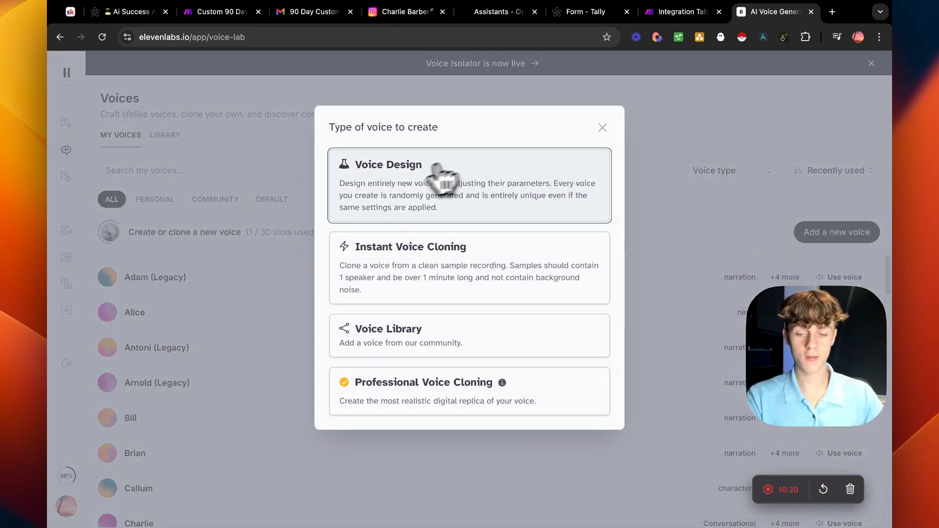
{"action": "left_click", "coordinate": [413, 262]}
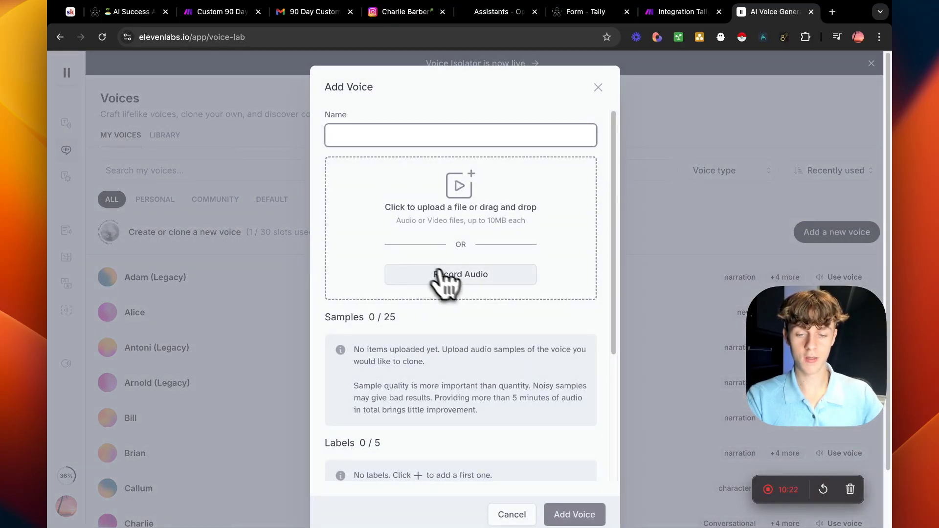
{"action": "left_click", "coordinate": [452, 274]}
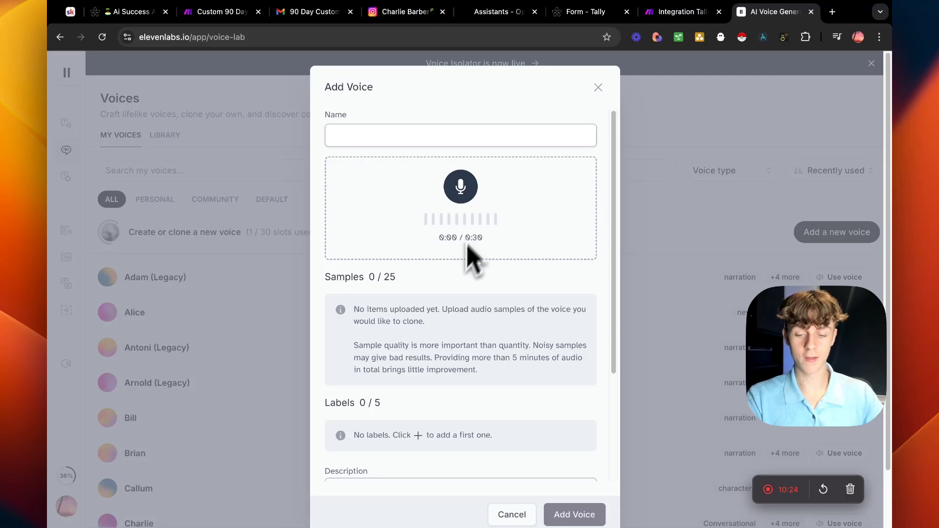
{"action": "scroll", "coordinate": [480, 455], "scroll_direction": "down", "scroll_amount": 3}
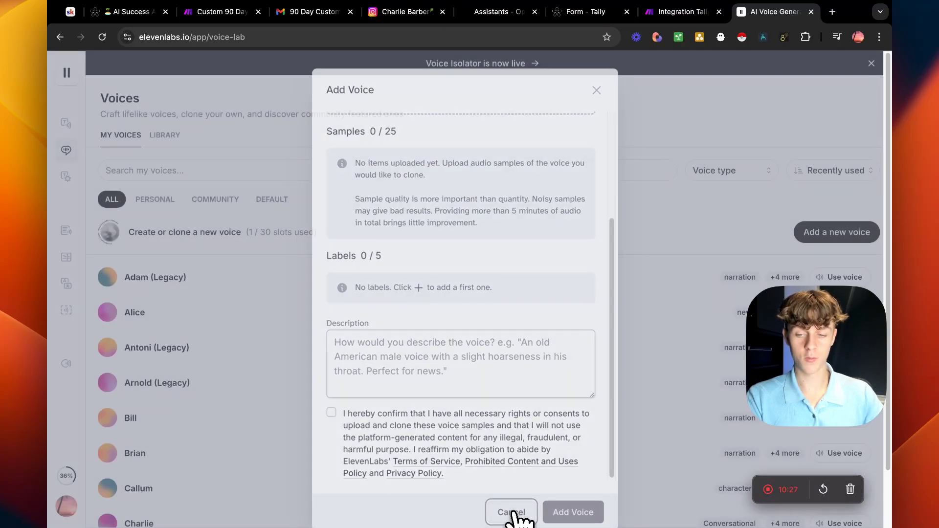
{"action": "left_click", "coordinate": [513, 513]}
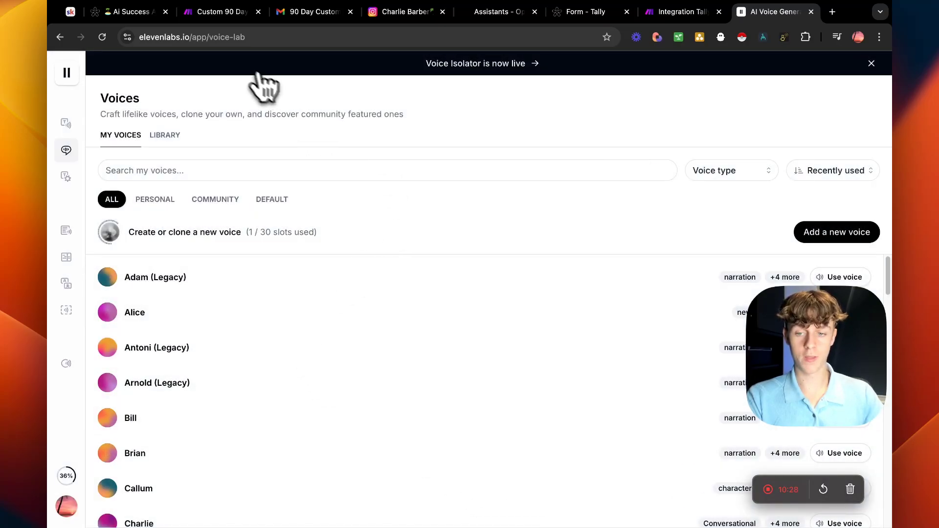
- In the new Make scenario, add an ElevenLabs Create a Speech Synthesis module after the OpenAI module
{"action": "left_click", "coordinate": [682, 12]}
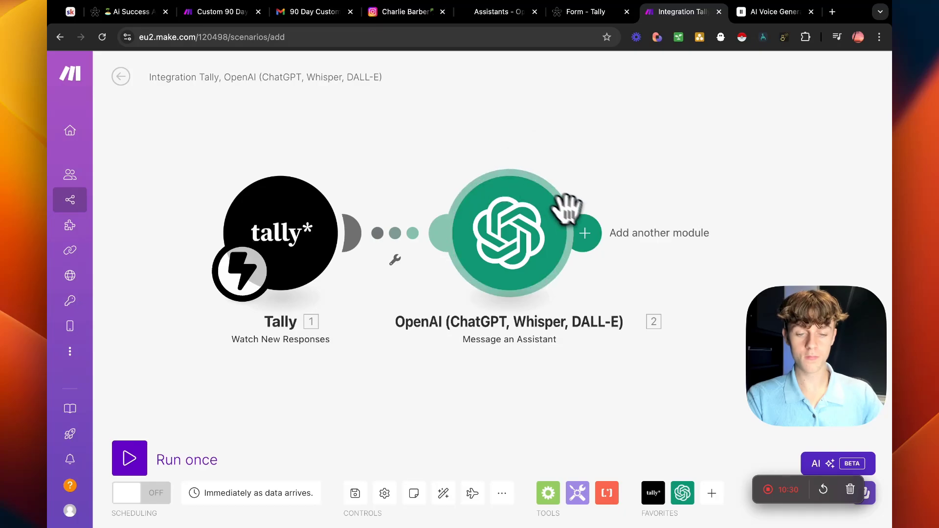
{"action": "left_click", "coordinate": [586, 232]}
{"action": "type", "text": "ele"}
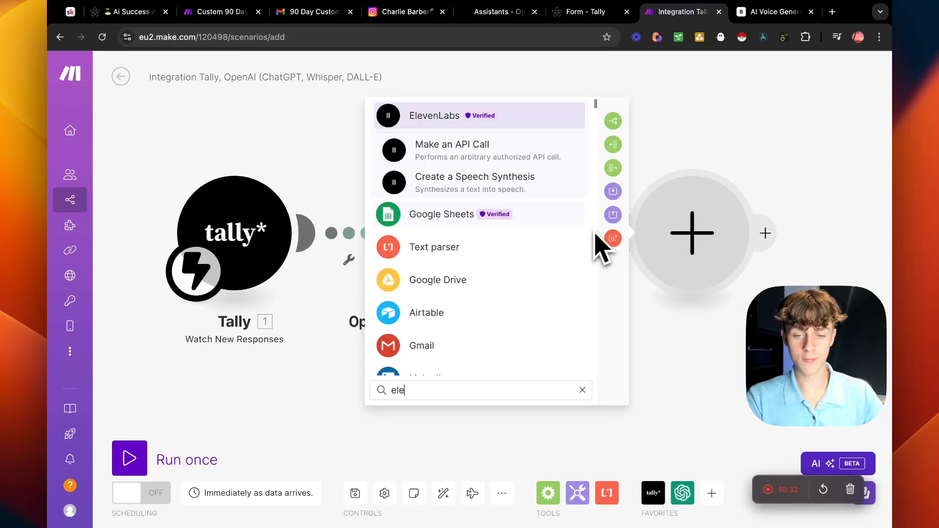
{"action": "left_click", "coordinate": [476, 182]}
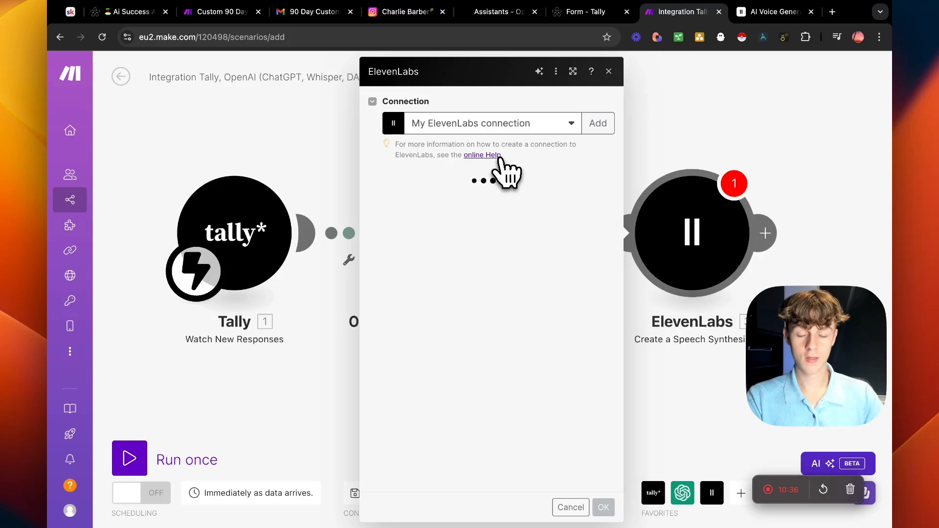
- Switch to ElevenLabs and view the account's profile settings with the API key field
{"action": "left_click", "coordinate": [773, 11]}
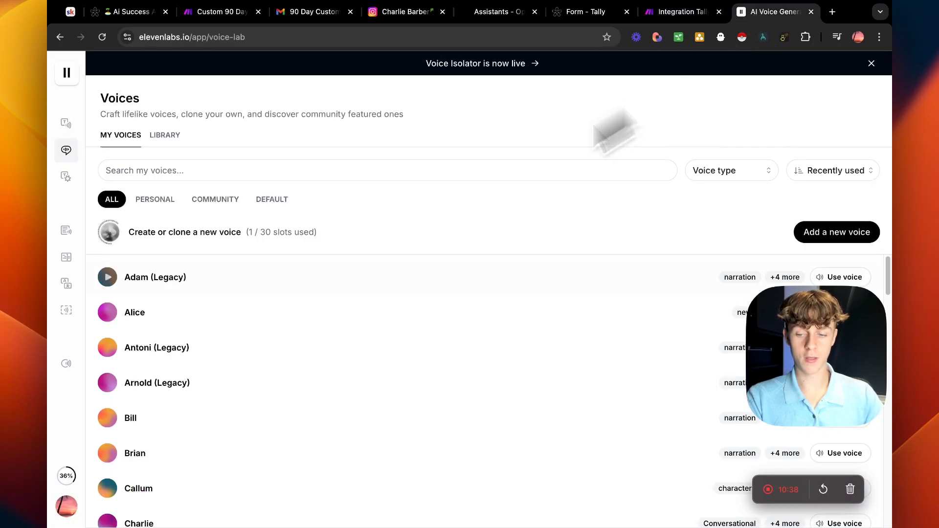
{"action": "mouse_move", "coordinate": [73, 489]}
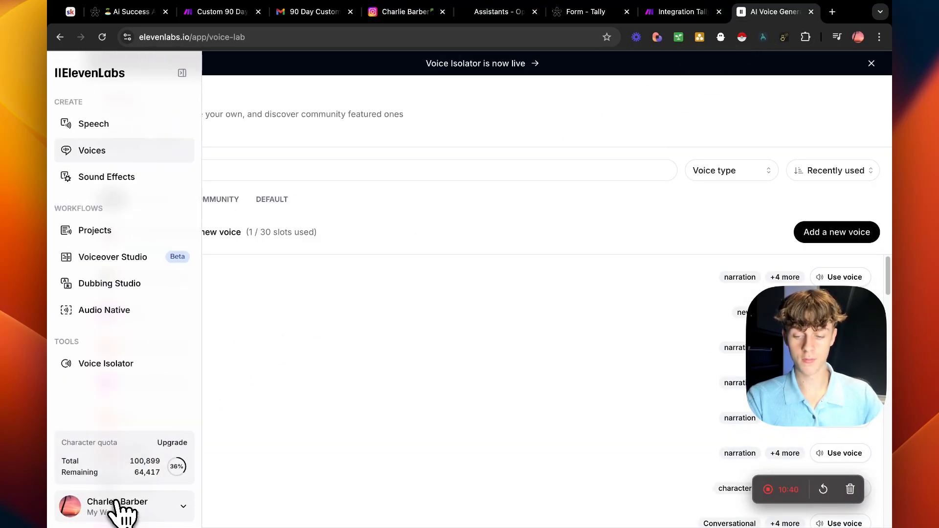
{"action": "left_click", "coordinate": [165, 512]}
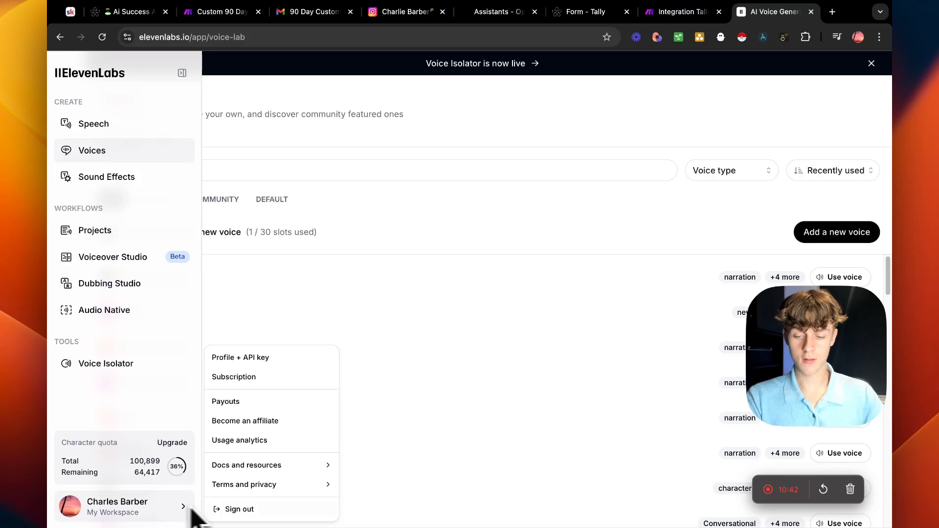
{"action": "left_click", "coordinate": [261, 361]}
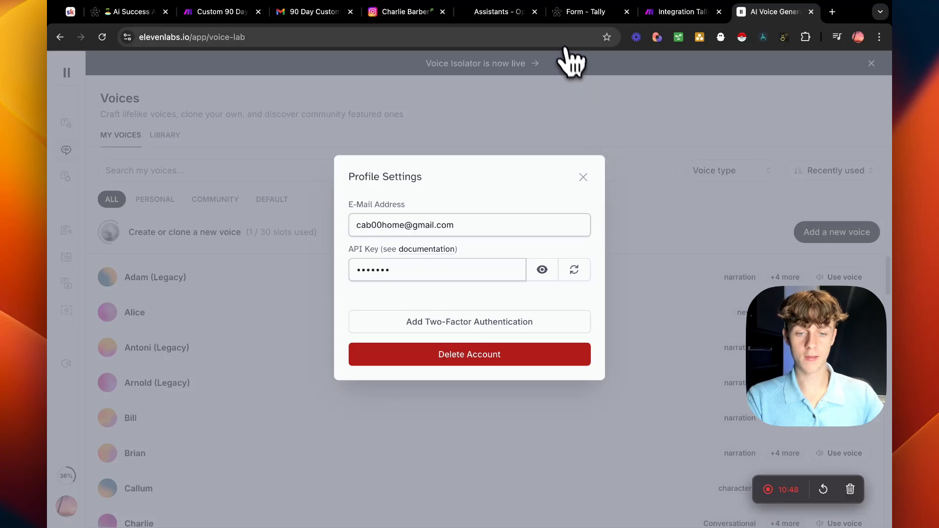
- In the Make scenario, view the form for adding a new ElevenLabs connection and close it without saving
{"action": "left_click", "coordinate": [682, 12]}
{"action": "left_click", "coordinate": [595, 123]}
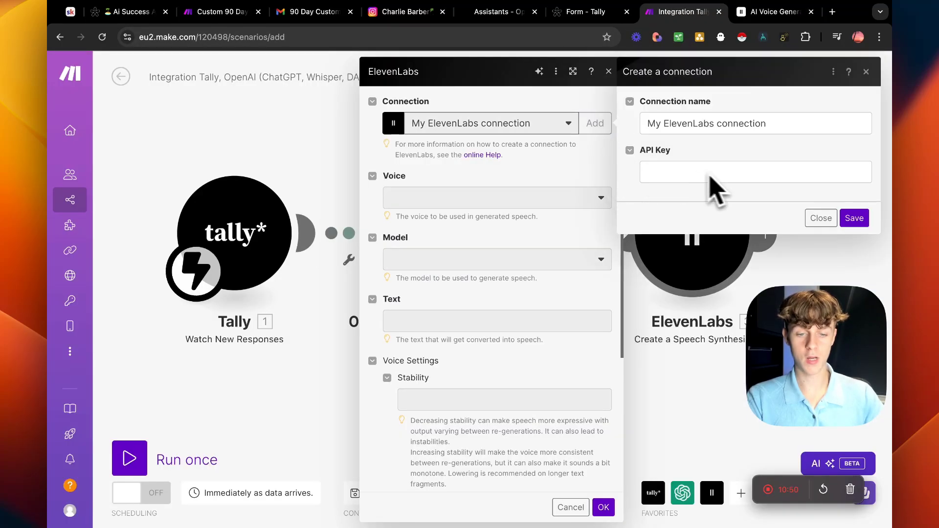
{"action": "left_click", "coordinate": [495, 155]}
{"action": "left_click", "coordinate": [729, 12]}
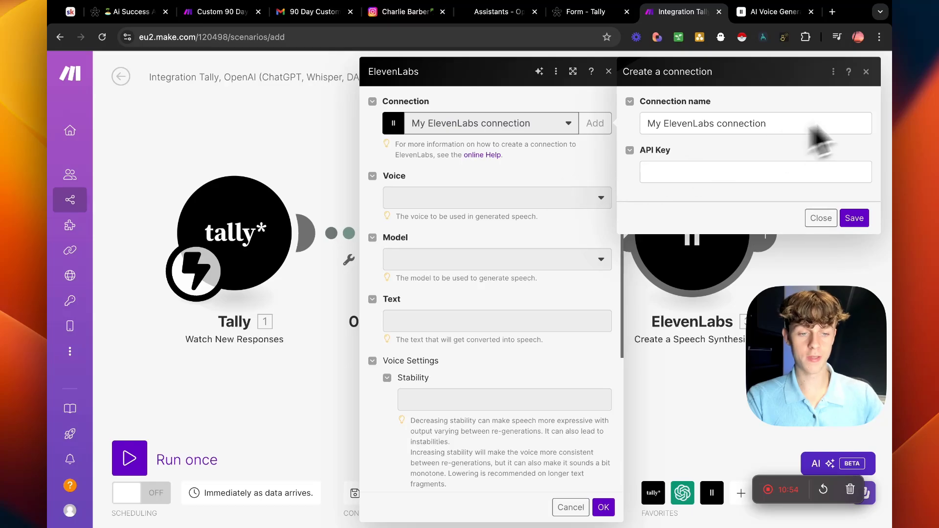
{"action": "left_click", "coordinate": [865, 72]}
- Set the ElevenLabs module's voice to the cloned voice and its model to Eleven Turbo v2.5
{"action": "left_click", "coordinate": [445, 198]}
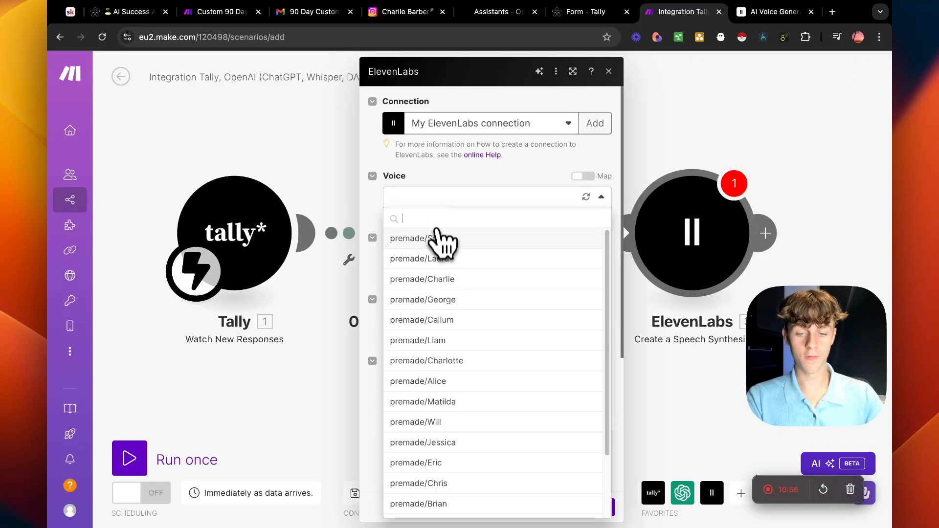
{"action": "scroll", "coordinate": [453, 315], "scroll_direction": "down", "scroll_amount": 3}
{"action": "left_click", "coordinate": [473, 506]}
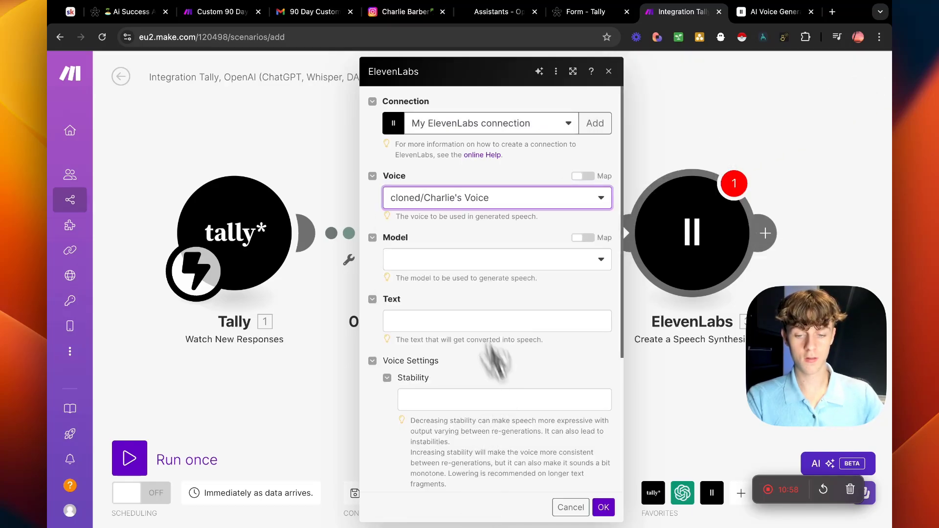
{"action": "left_click", "coordinate": [440, 260]}
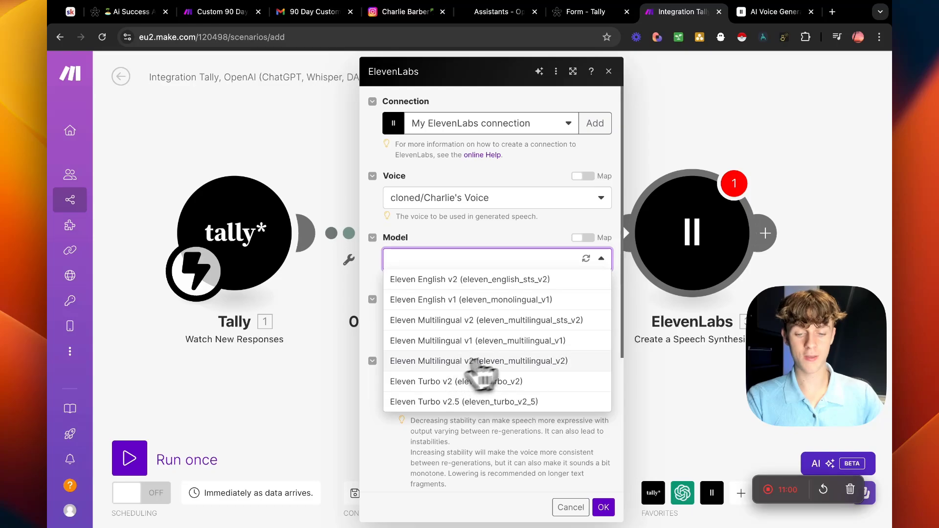
{"action": "left_click", "coordinate": [481, 300]}
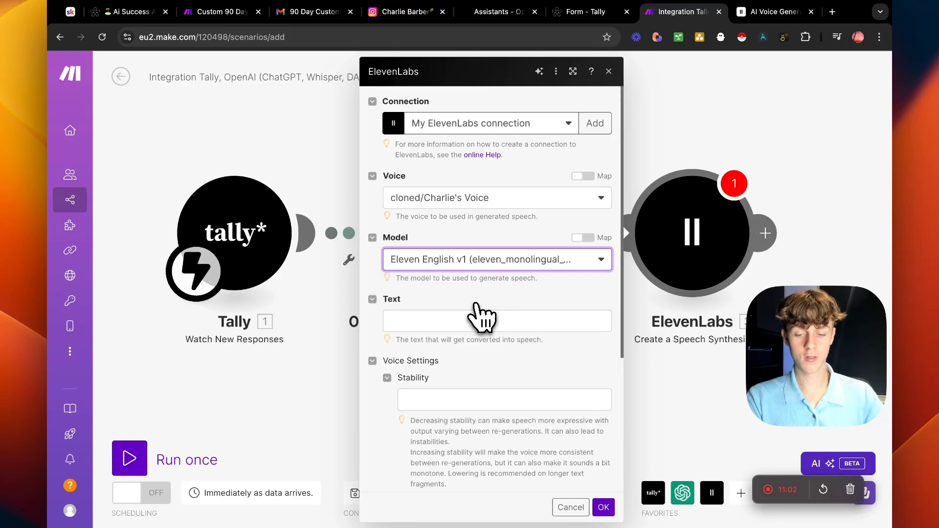
{"action": "left_click", "coordinate": [477, 260]}
{"action": "left_click", "coordinate": [463, 402]}
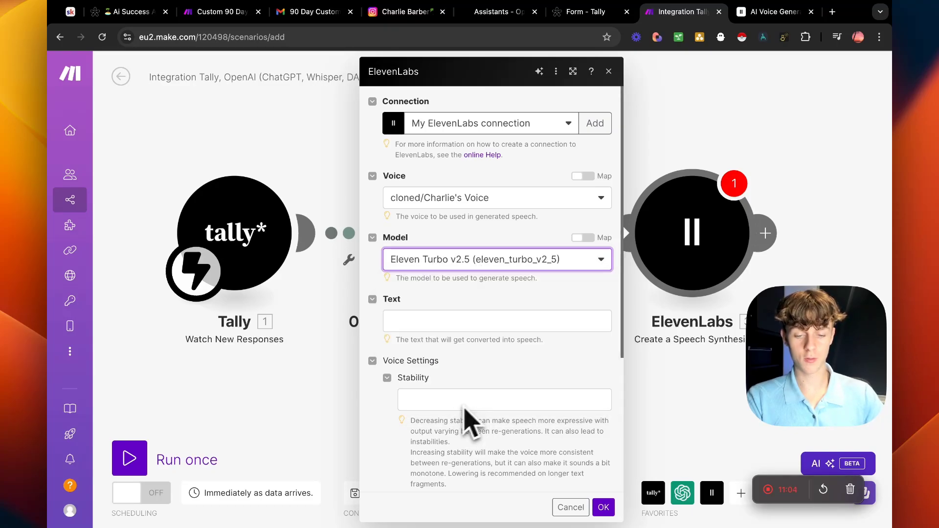
- Map the OpenAI assistant's Result as the ElevenLabs module's text and save the module settings
{"action": "left_click", "coordinate": [458, 322]}
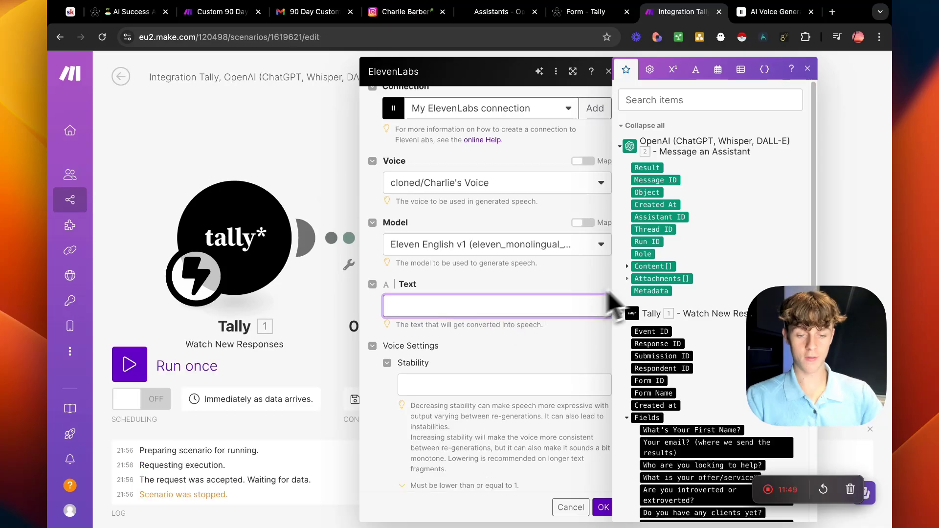
{"action": "left_click", "coordinate": [629, 267]}
{"action": "left_click", "coordinate": [636, 291]}
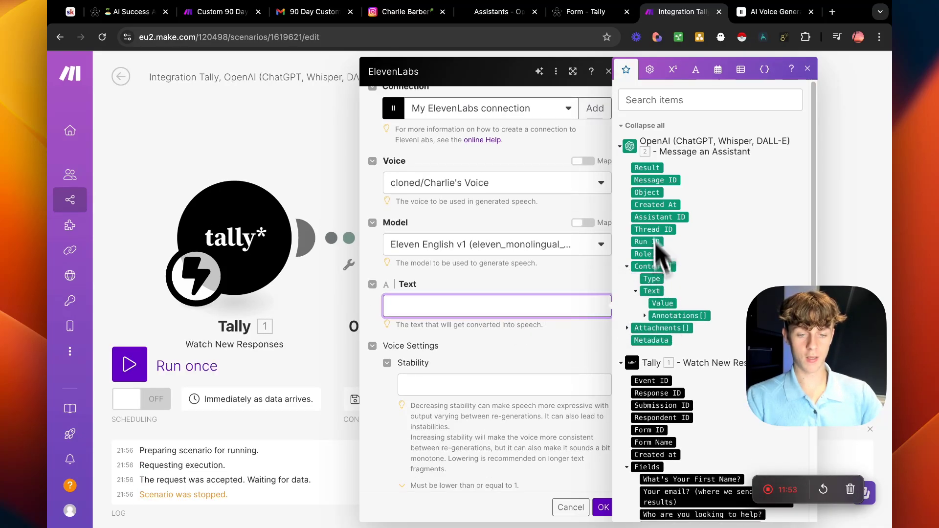
{"action": "left_click", "coordinate": [644, 168]}
{"action": "left_click", "coordinate": [479, 290]}
{"action": "scroll", "coordinate": [479, 294], "scroll_direction": "down", "scroll_amount": 4}
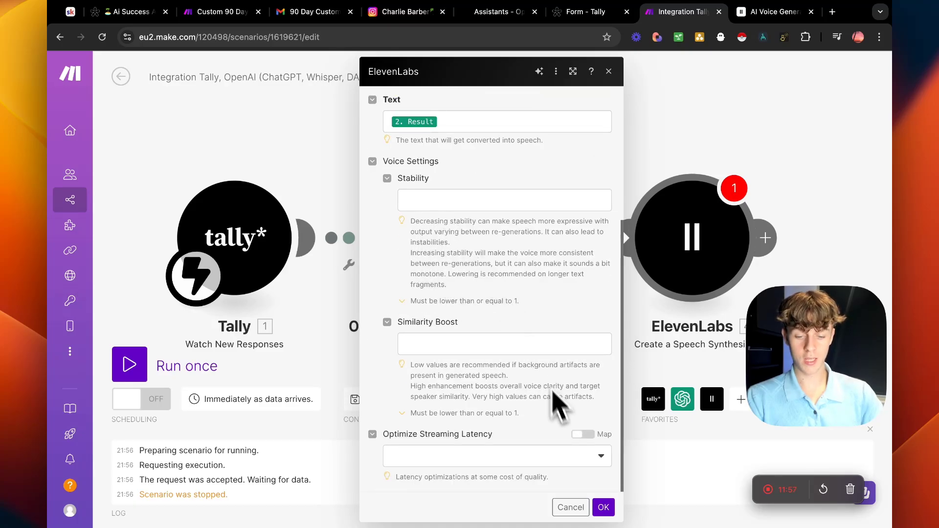
{"action": "left_click", "coordinate": [603, 507]}
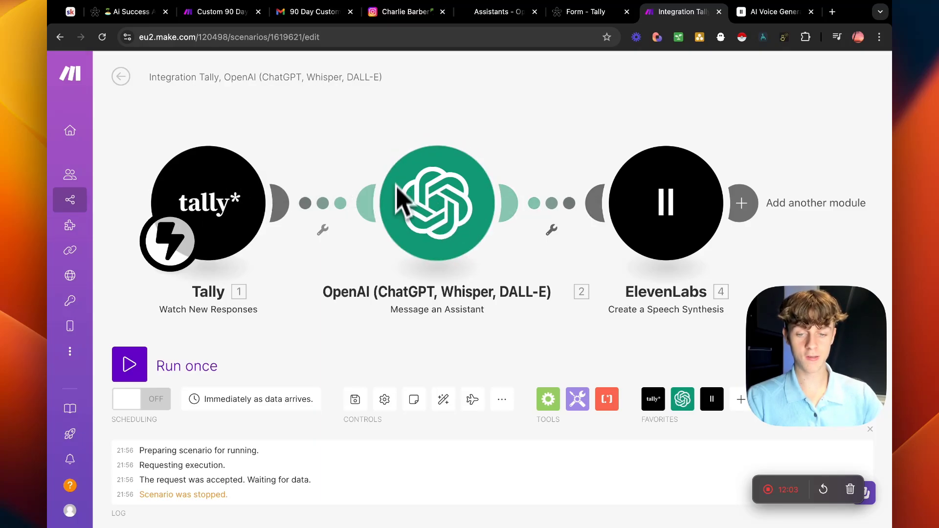
- Add a Google Drive Create a Folder module after ElevenLabs, checking the module order in the Custom 90 Day Scaling Plan scenario
{"action": "left_click_drag", "start_coordinate": [548, 129], "coordinate": [434, 125]}
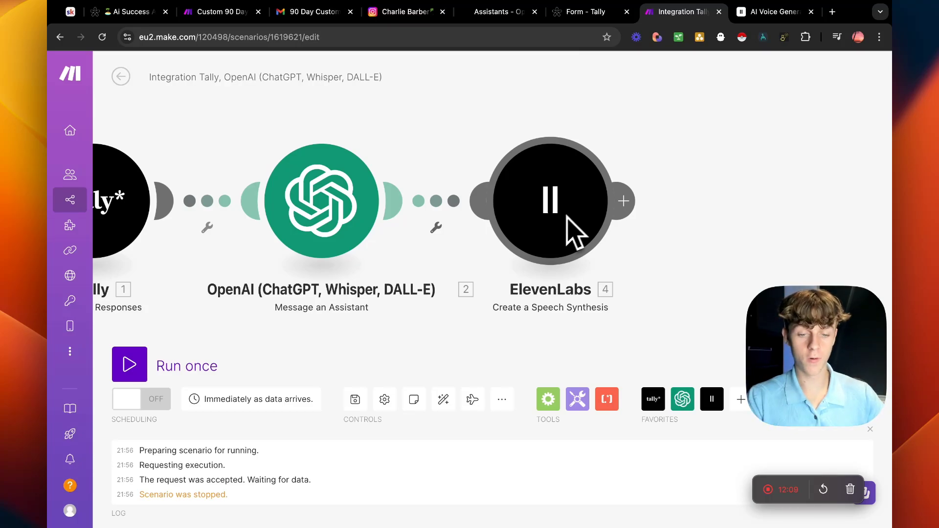
{"action": "left_click", "coordinate": [623, 201]}
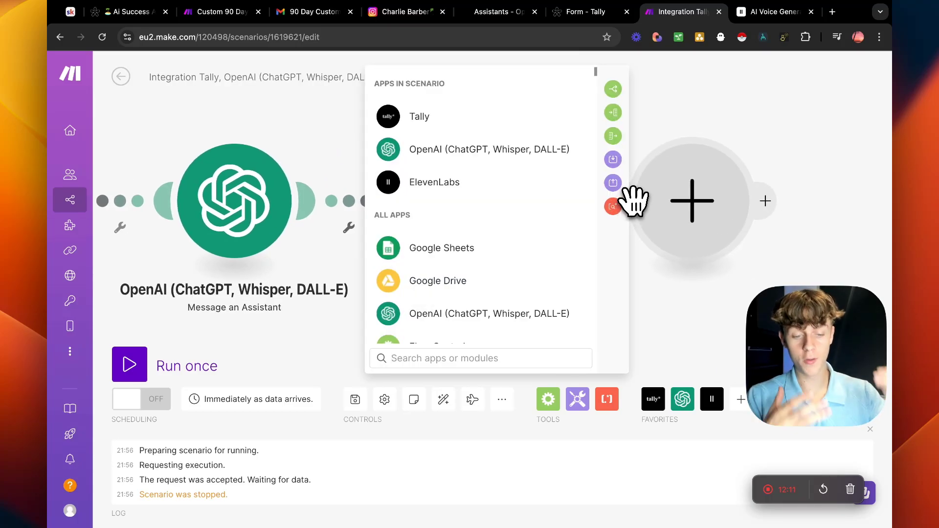
{"action": "type", "text": "googl"}
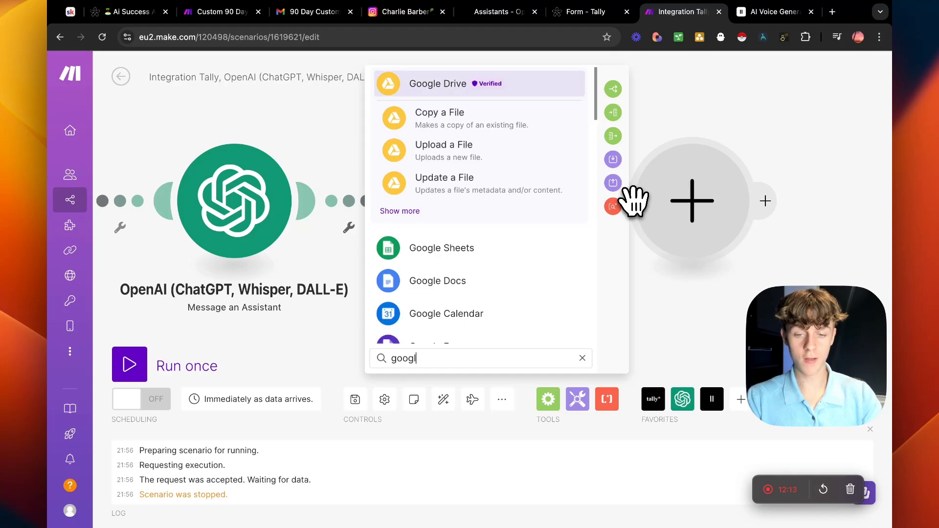
{"action": "left_click", "coordinate": [223, 11]}
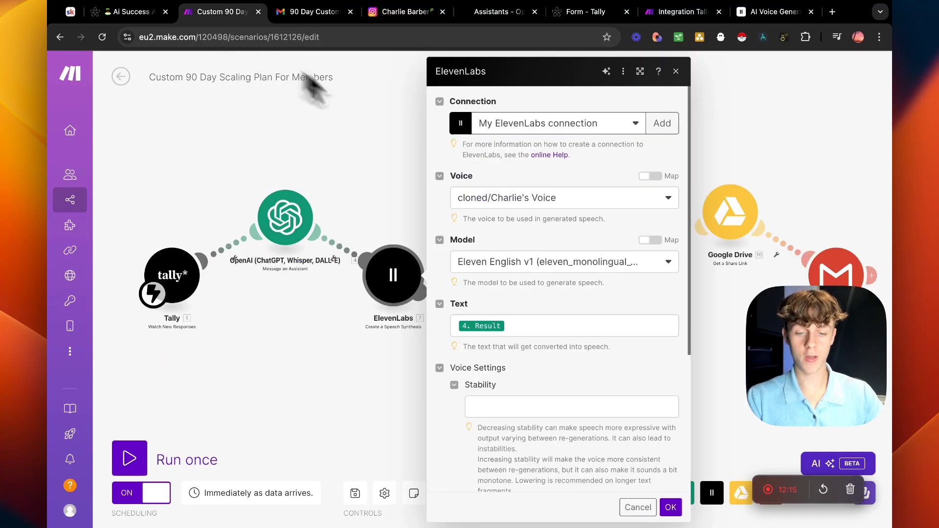
{"action": "left_click", "coordinate": [320, 144]}
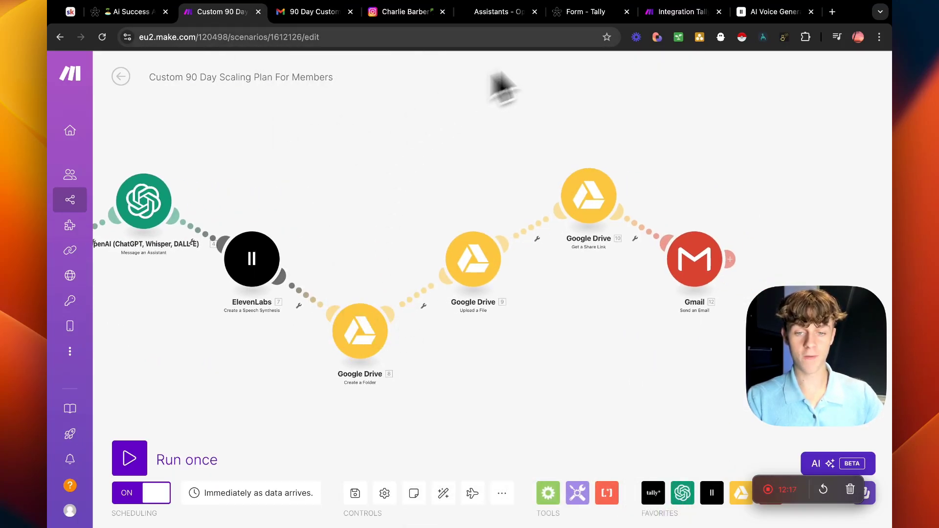
{"action": "left_click", "coordinate": [679, 12]}
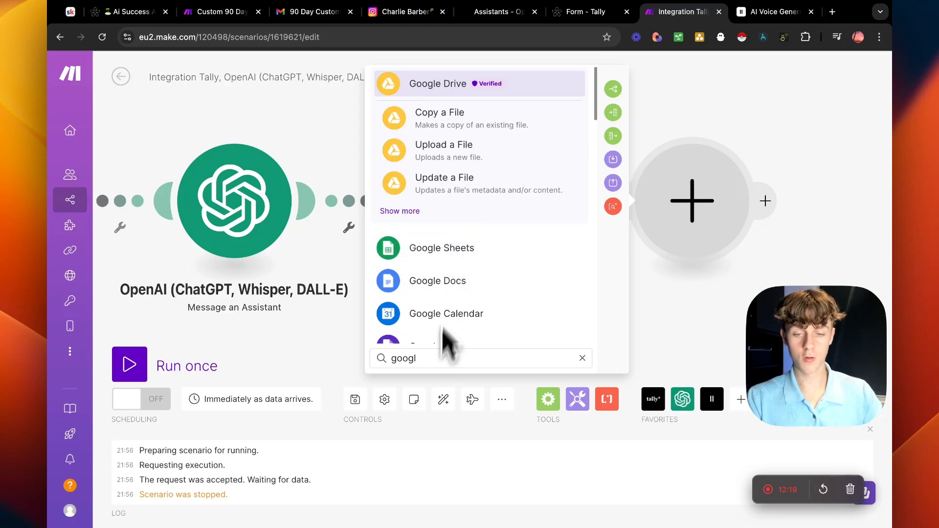
{"action": "left_click", "coordinate": [440, 94]}
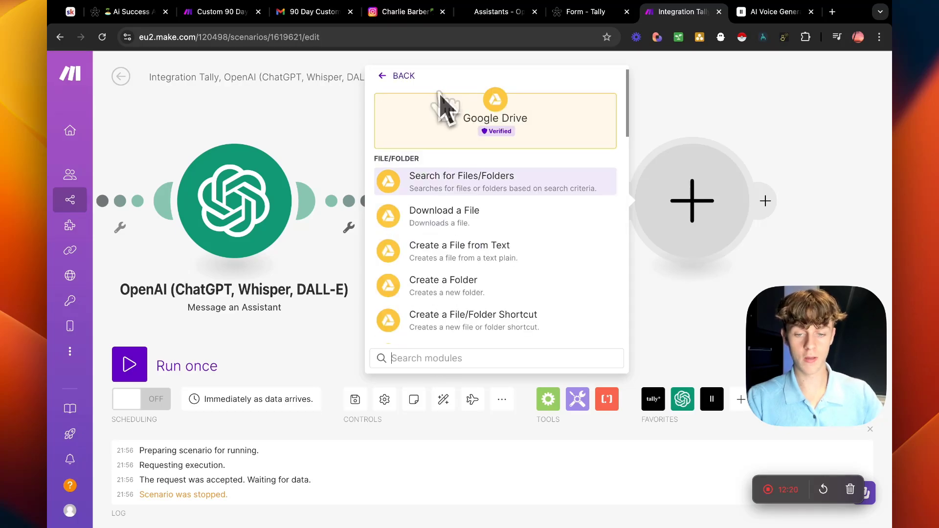
{"action": "left_click", "coordinate": [460, 286]}
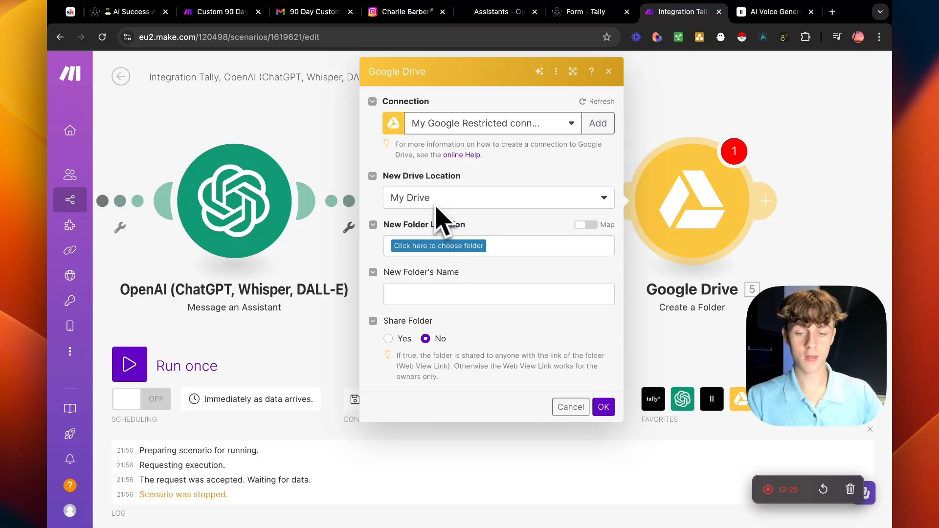
- Set the new folder's location to Raw short form, map the ElevenLabs File Name as its name, and save the module
{"action": "left_click", "coordinate": [486, 129]}
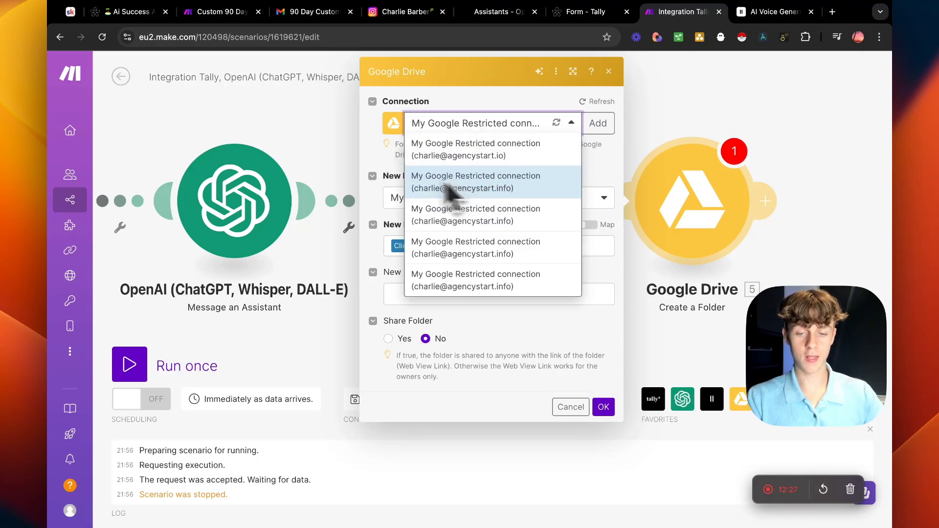
{"action": "left_click", "coordinate": [371, 175]}
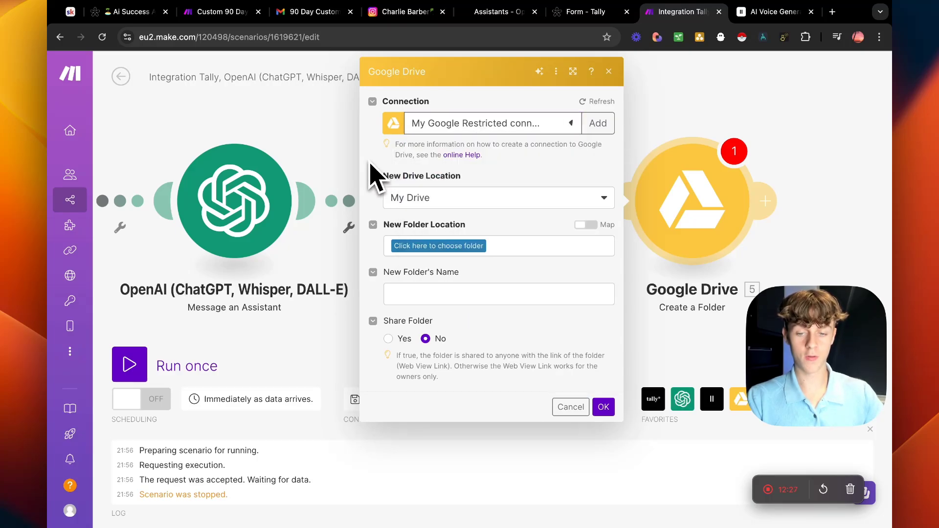
{"action": "left_click", "coordinate": [446, 246]}
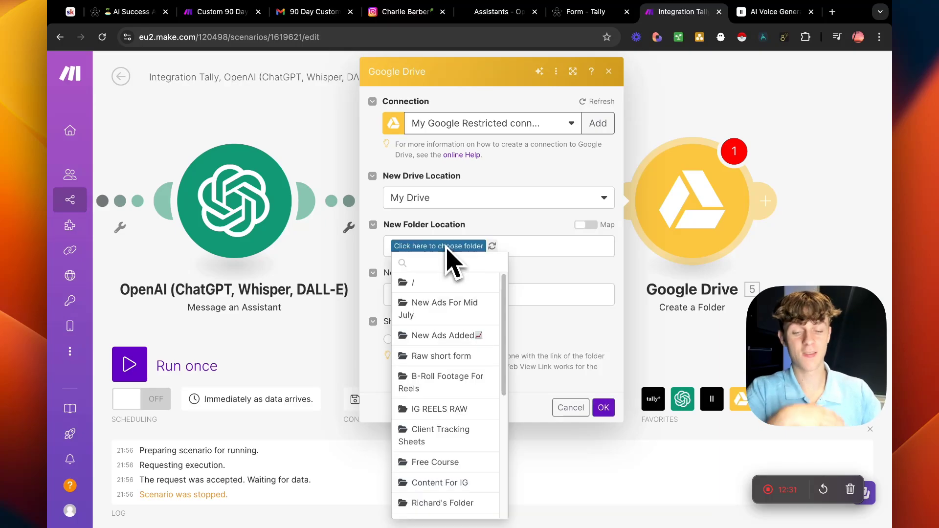
{"action": "left_click", "coordinate": [451, 360]}
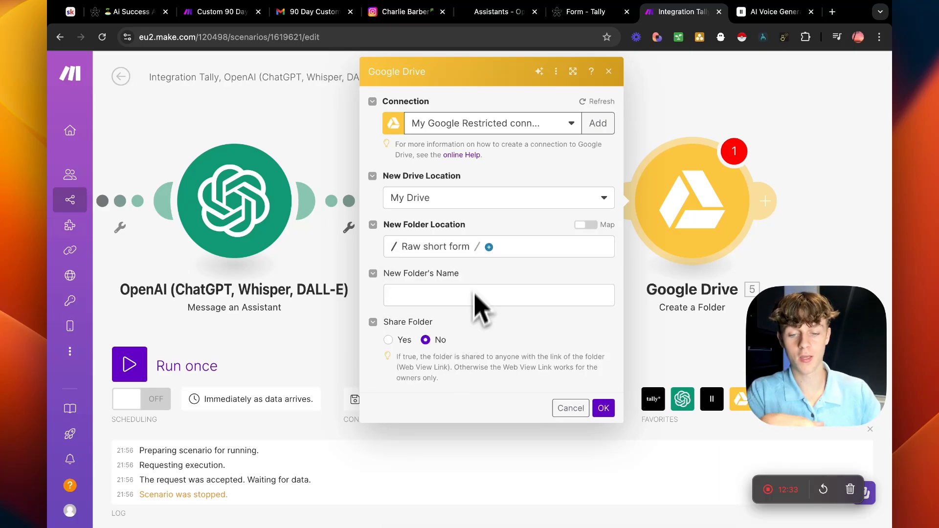
{"action": "left_click", "coordinate": [427, 295]}
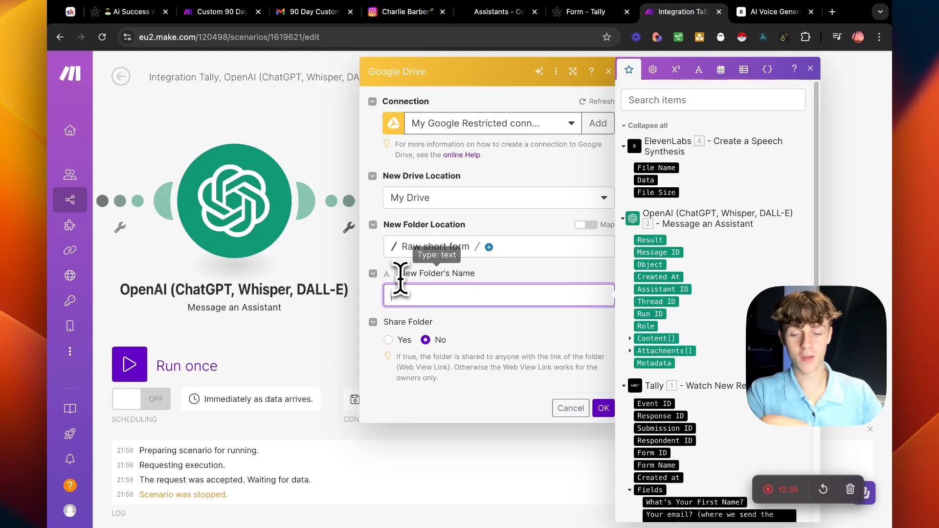
{"action": "left_click", "coordinate": [662, 167]}
{"action": "left_click", "coordinate": [497, 265]}
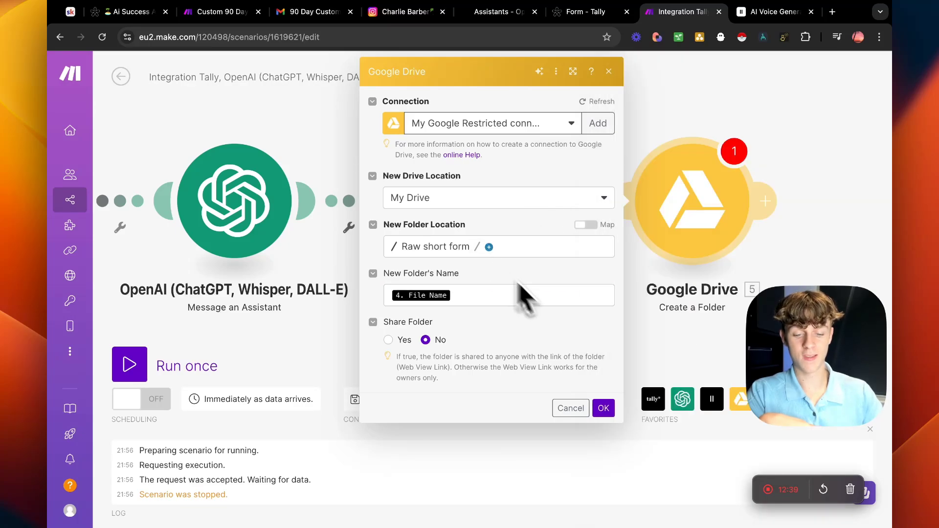
{"action": "left_click", "coordinate": [606, 410]}
- Add a Google Drive Upload a File module after the Create a Folder module
{"action": "scroll", "coordinate": [514, 328], "scroll_direction": "right", "scroll_amount": 4}
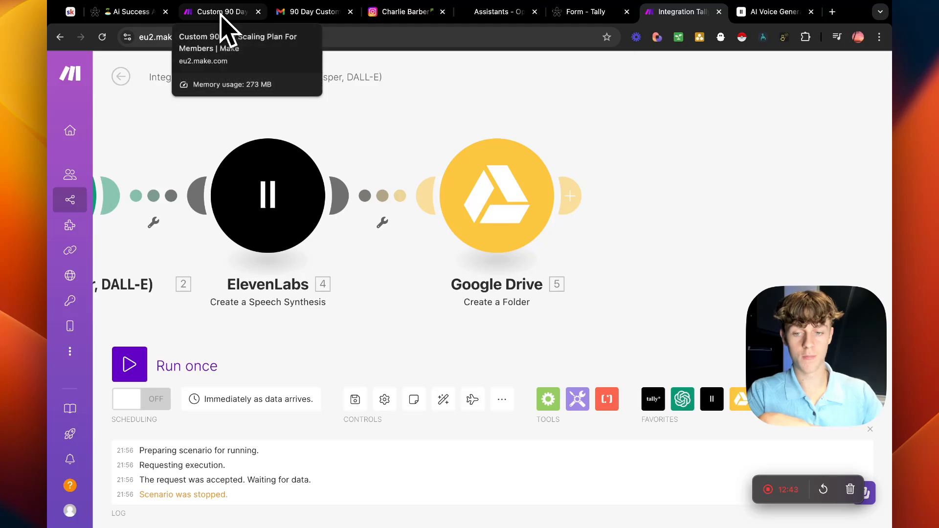
{"action": "left_click", "coordinate": [570, 196]}
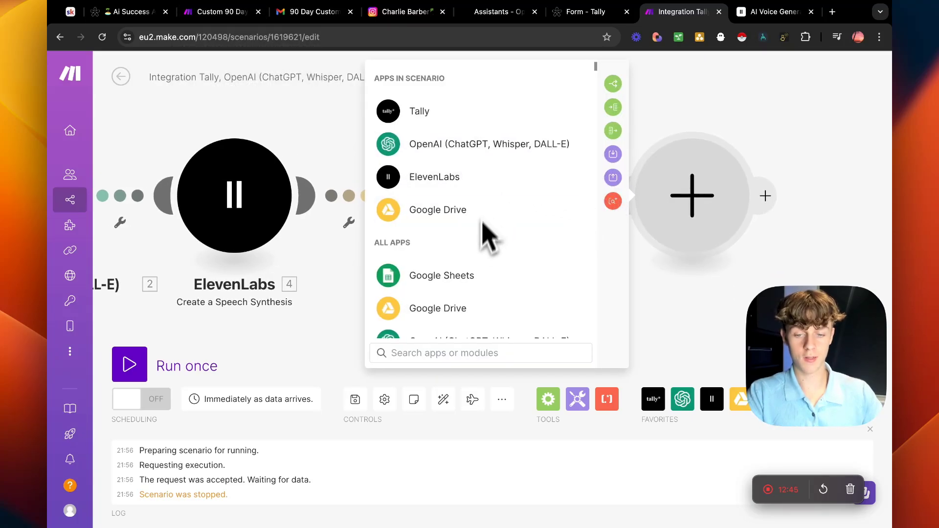
{"action": "left_click", "coordinate": [443, 213]}
{"action": "scroll", "coordinate": [470, 244], "scroll_direction": "down", "scroll_amount": 3}
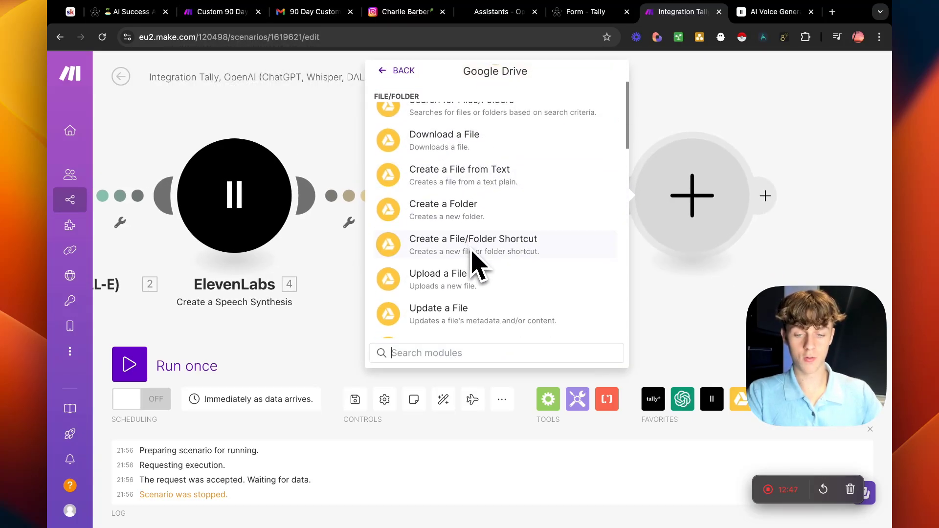
{"action": "left_click", "coordinate": [468, 281]}
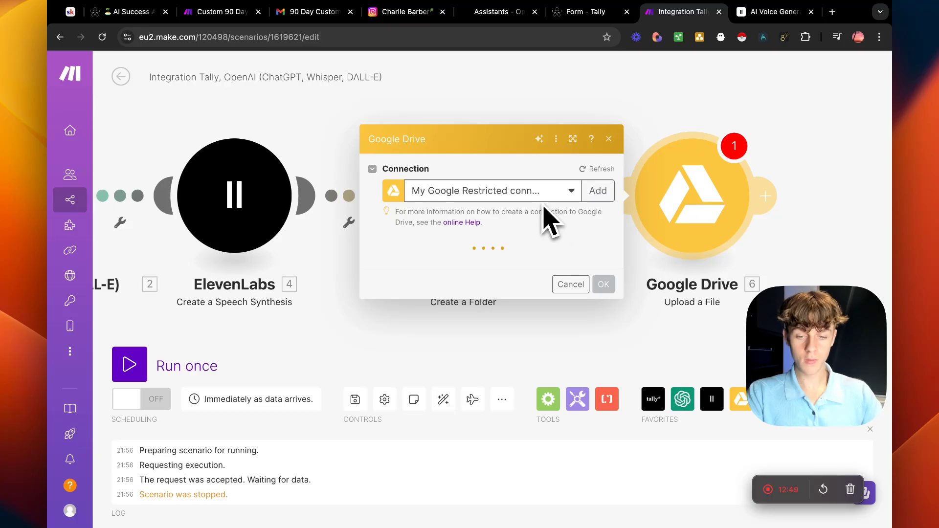
- Map the Create a Folder module's Folder ID as the upload destination, keeping manual entry and the ElevenLabs file, and save the module
{"action": "left_click", "coordinate": [444, 205]}
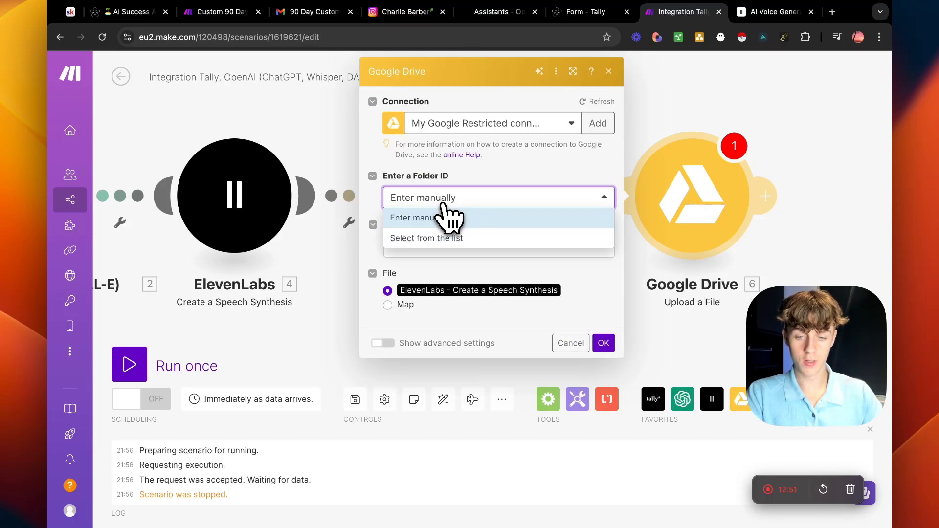
{"action": "left_click", "coordinate": [444, 205]}
{"action": "left_click", "coordinate": [437, 246]}
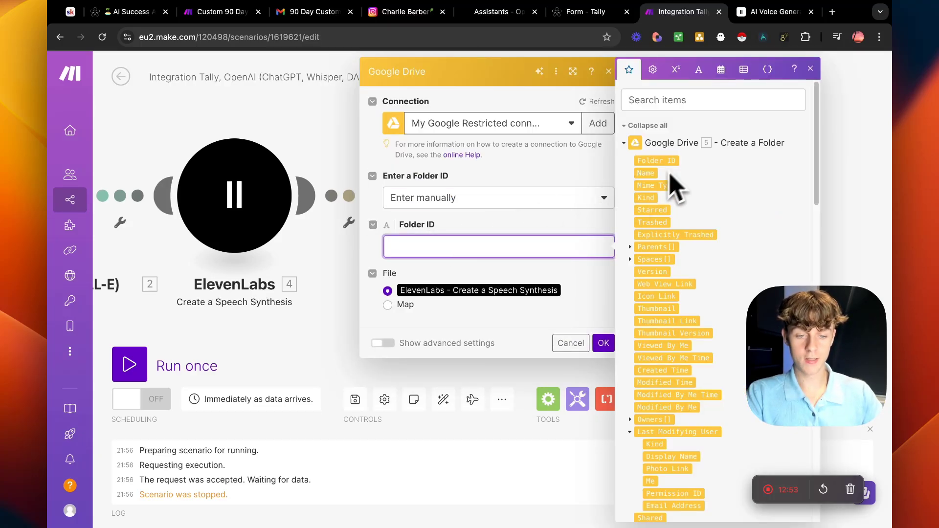
{"action": "left_click", "coordinate": [487, 228]}
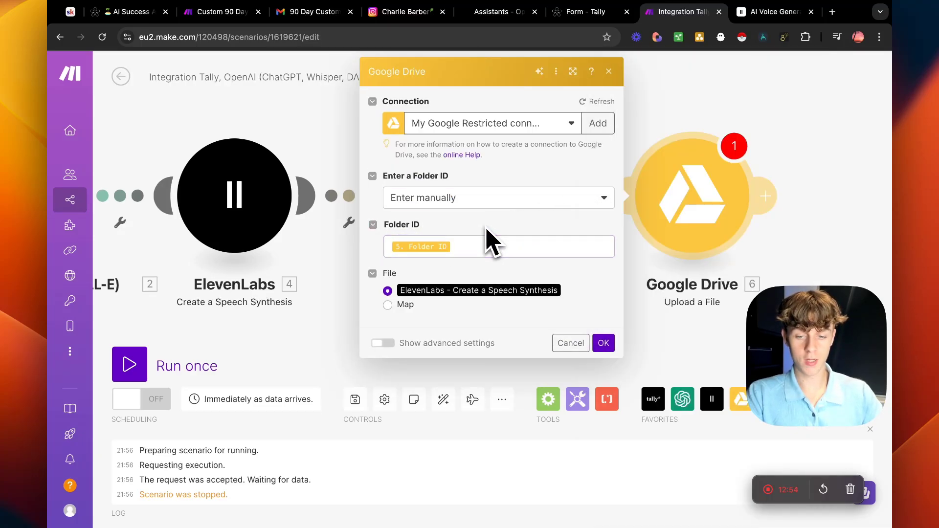
{"action": "left_click", "coordinate": [604, 344]}
- Check the warnings on the Upload a File module, reopen its settings, and save them again
{"action": "left_click_drag", "start_coordinate": [597, 322], "coordinate": [409, 308]}
{"action": "left_click", "coordinate": [533, 134]}
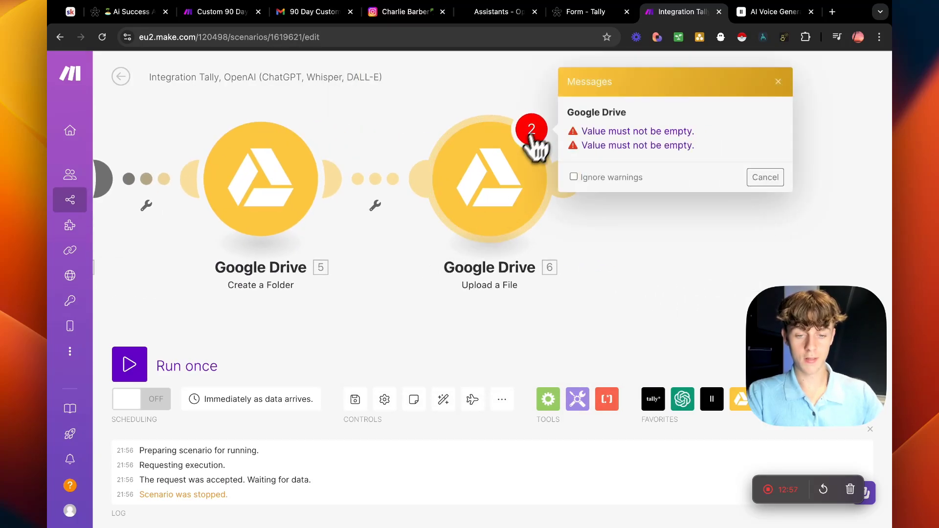
{"action": "left_click", "coordinate": [496, 175]}
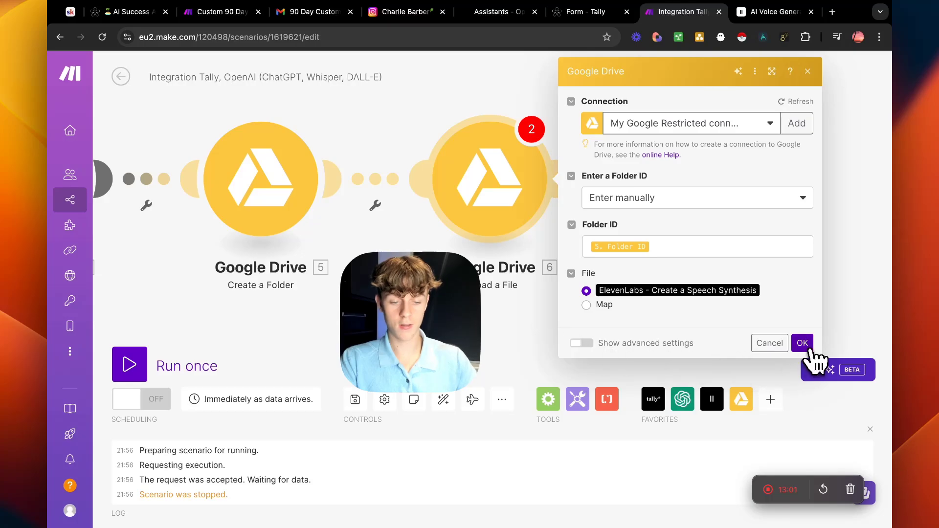
{"action": "left_click", "coordinate": [805, 345]}
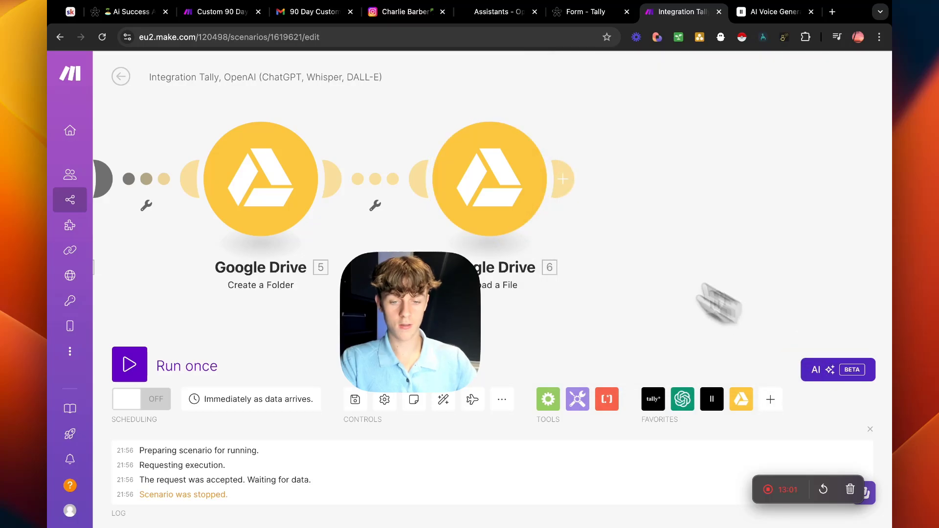
- Add a Google Drive Get a Share Link module after Upload a File, checking the module order in the Custom 90 Day Scaling Plan scenario
{"action": "left_click", "coordinate": [563, 179]}
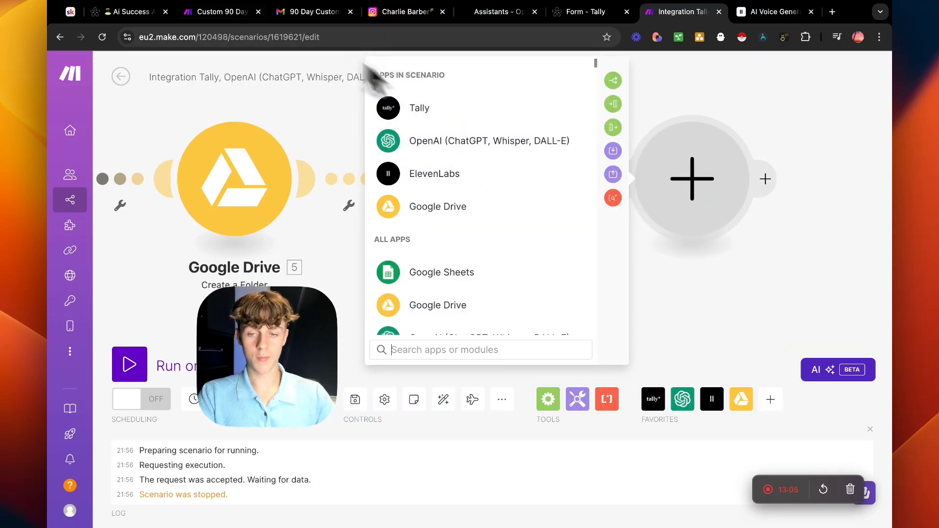
{"action": "left_click", "coordinate": [229, 11]}
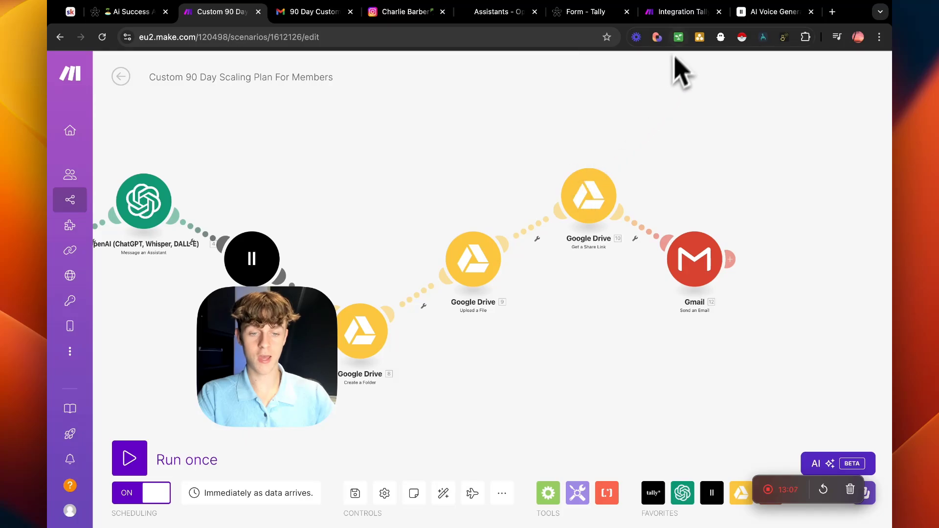
{"action": "left_click", "coordinate": [670, 13]}
{"action": "type", "text": "get a share"}
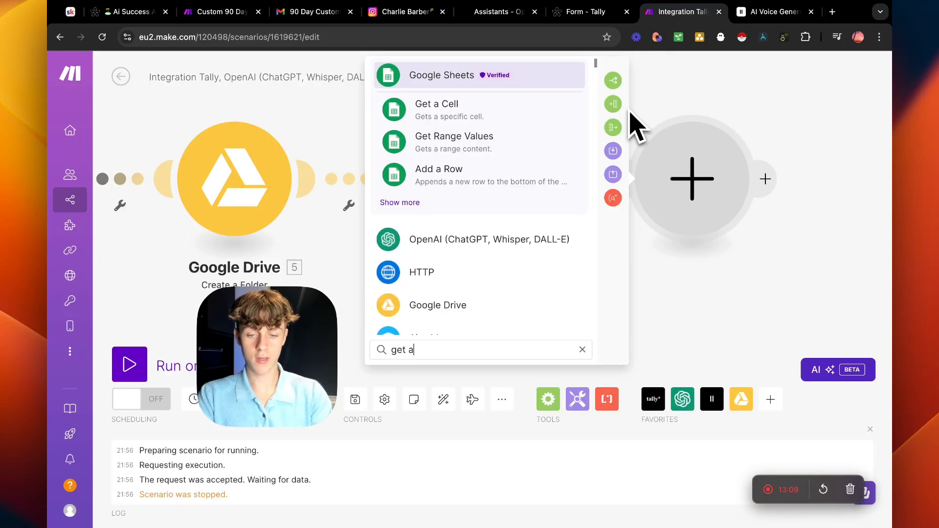
{"action": "left_click", "coordinate": [541, 118]}
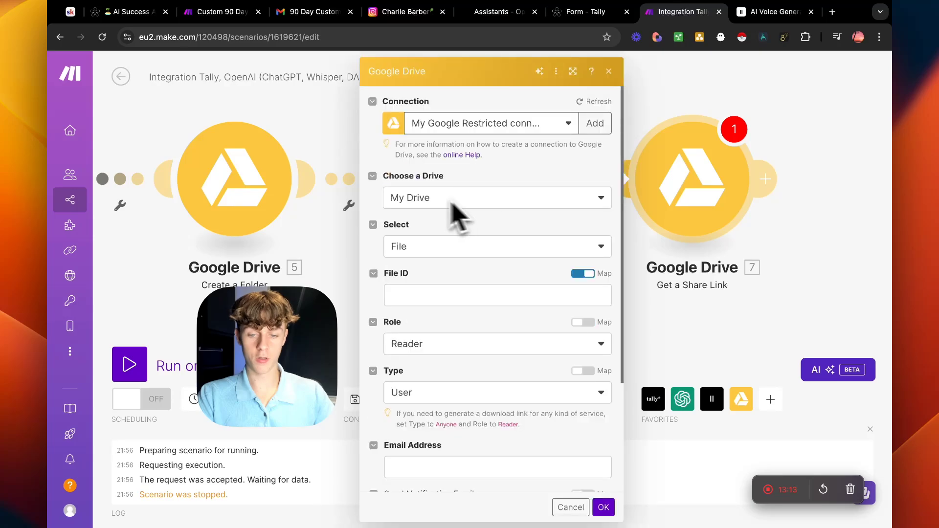
- Set the share link to target a File in My Drive and map the uploaded file's File ID
{"action": "left_click", "coordinate": [421, 247]}
{"action": "left_click", "coordinate": [440, 266]}
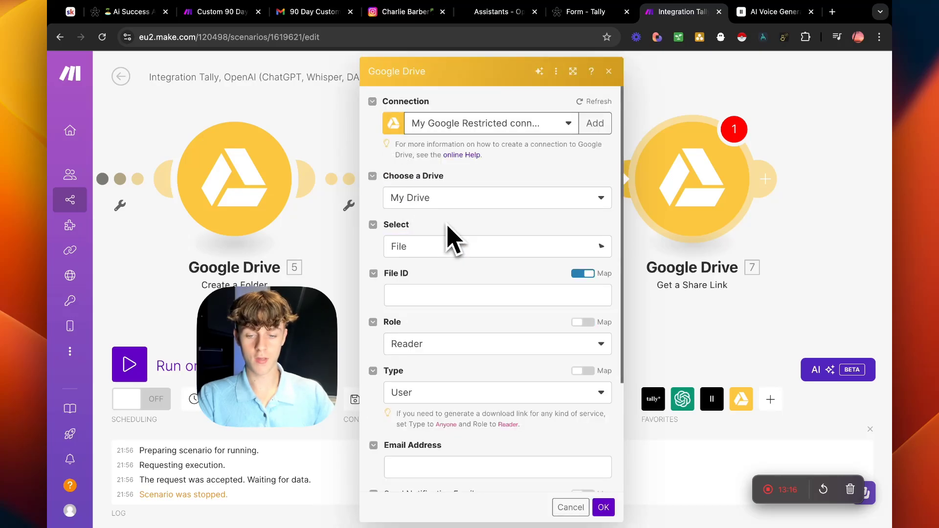
{"action": "left_click", "coordinate": [433, 298]}
{"action": "left_click", "coordinate": [497, 269]}
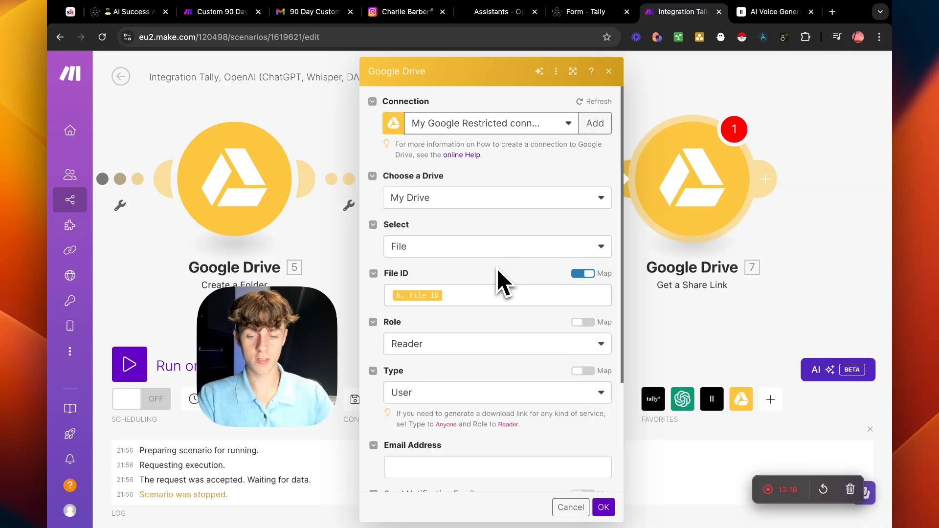
- Keep the share link's role as Reader, set its type to Anyone, and save the module
{"action": "scroll", "coordinate": [484, 333], "scroll_direction": "down", "scroll_amount": 3}
{"action": "left_click", "coordinate": [430, 273]}
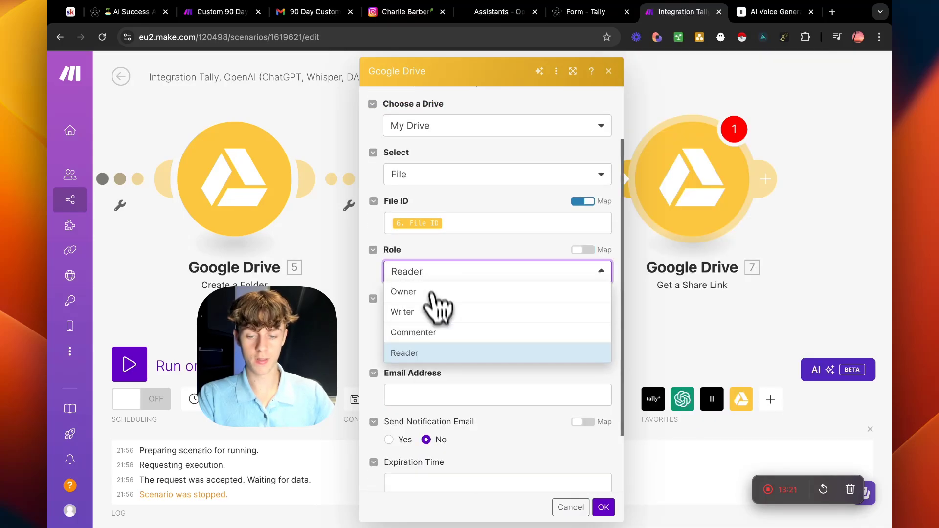
{"action": "left_click", "coordinate": [437, 254]}
{"action": "left_click", "coordinate": [442, 319]}
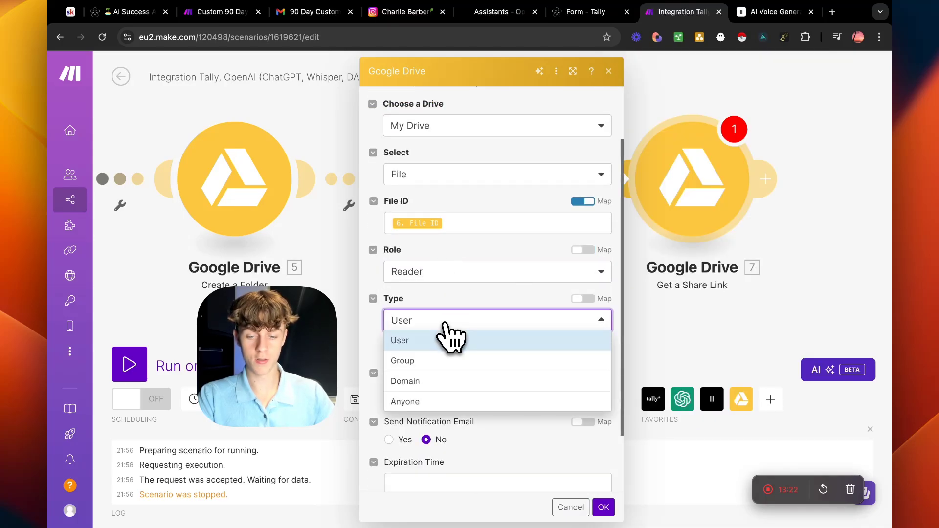
{"action": "left_click", "coordinate": [439, 394]}
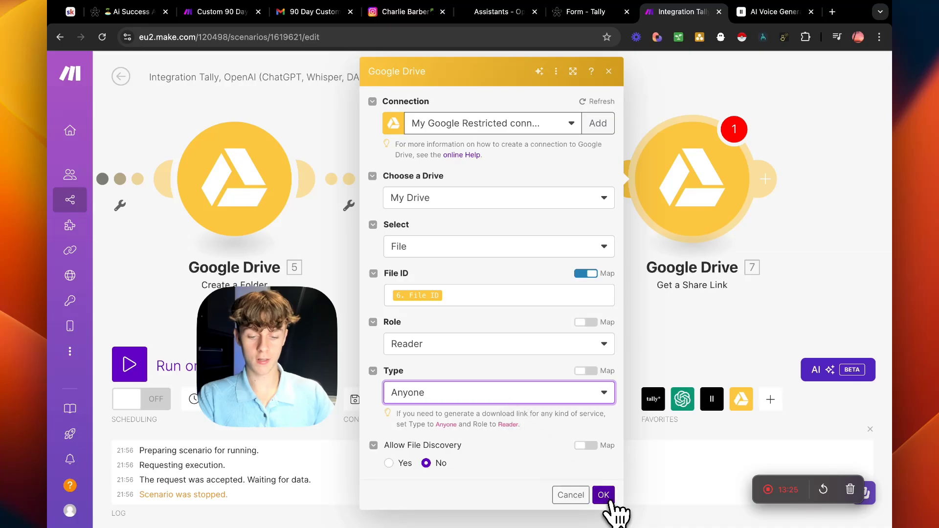
{"action": "left_click", "coordinate": [604, 495]}
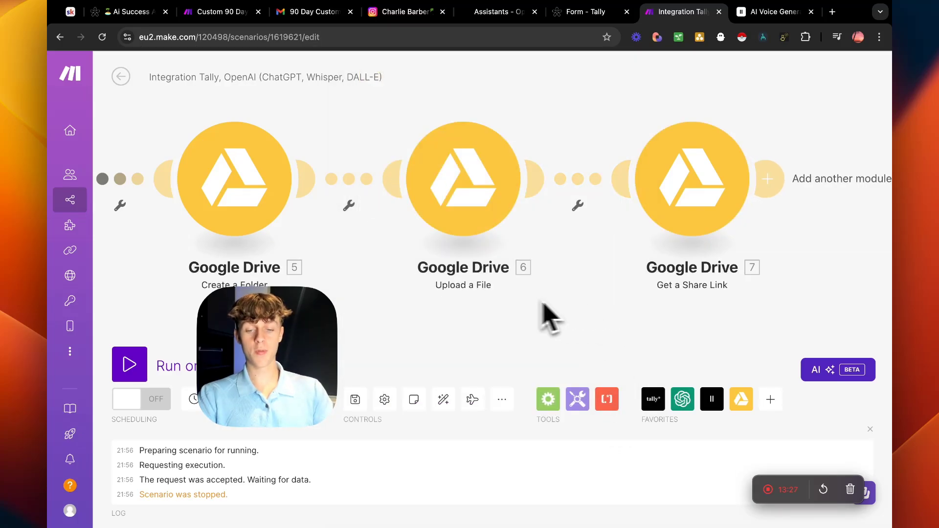
- Add a Gmail Send an Email module after the Get a Share Link module
{"action": "scroll", "coordinate": [550, 318], "scroll_direction": "down", "scroll_amount": 6}
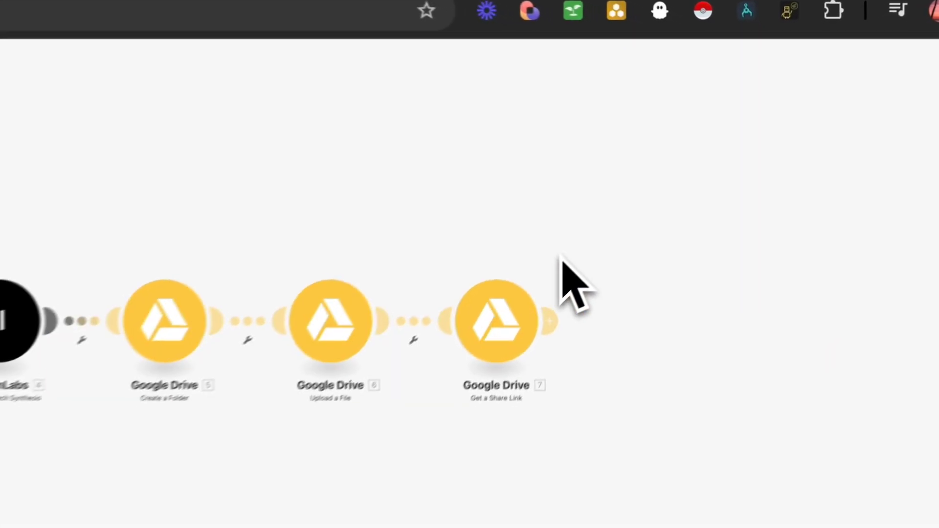
{"action": "left_click", "coordinate": [541, 335]}
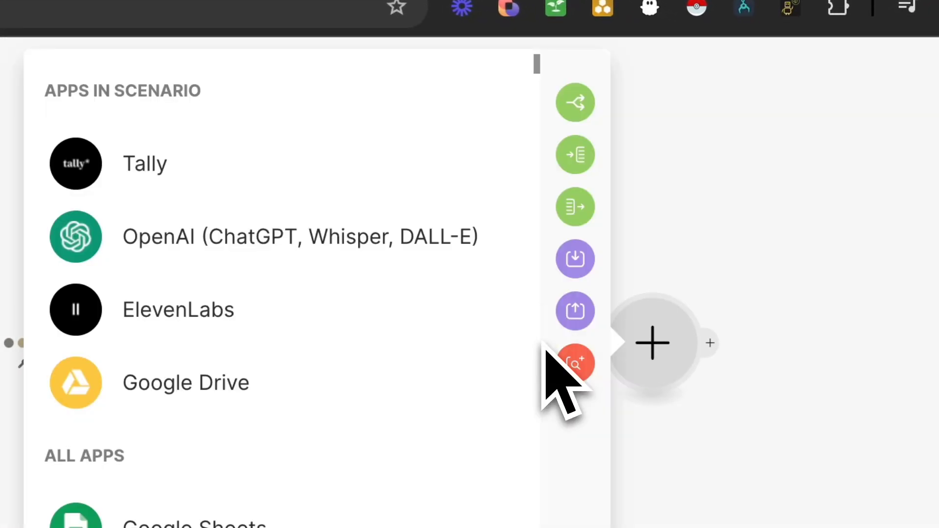
{"action": "type", "text": "sendy"}
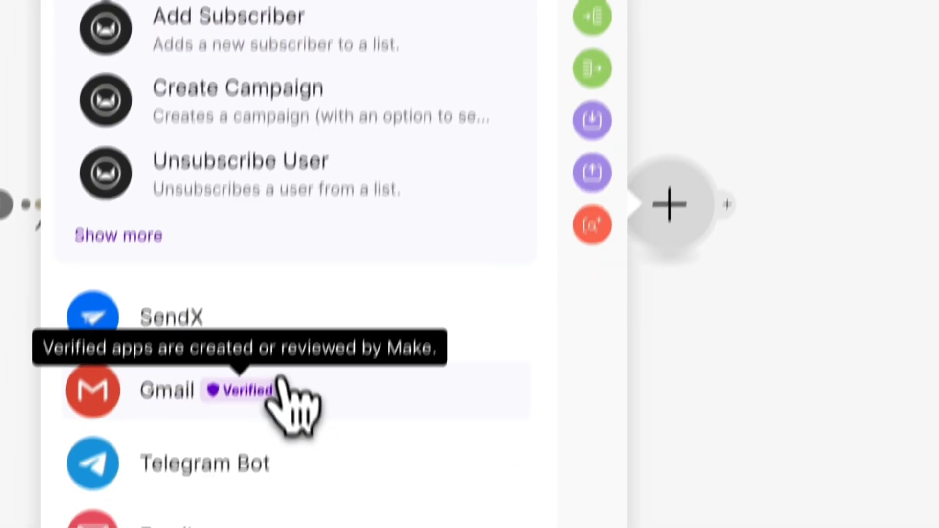
{"action": "left_click", "coordinate": [286, 384]}
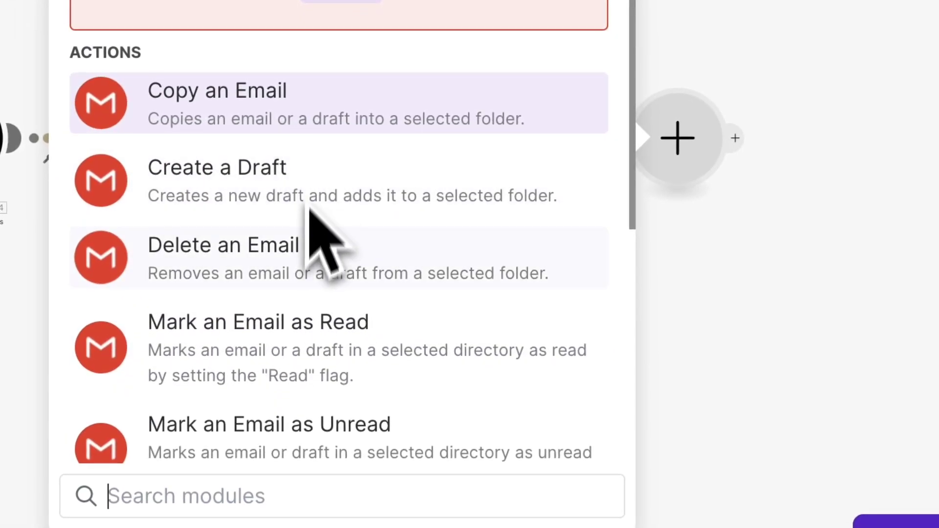
{"action": "scroll", "coordinate": [299, 329], "scroll_direction": "down", "scroll_amount": 3}
{"action": "scroll", "coordinate": [282, 318], "scroll_direction": "down", "scroll_amount": 2}
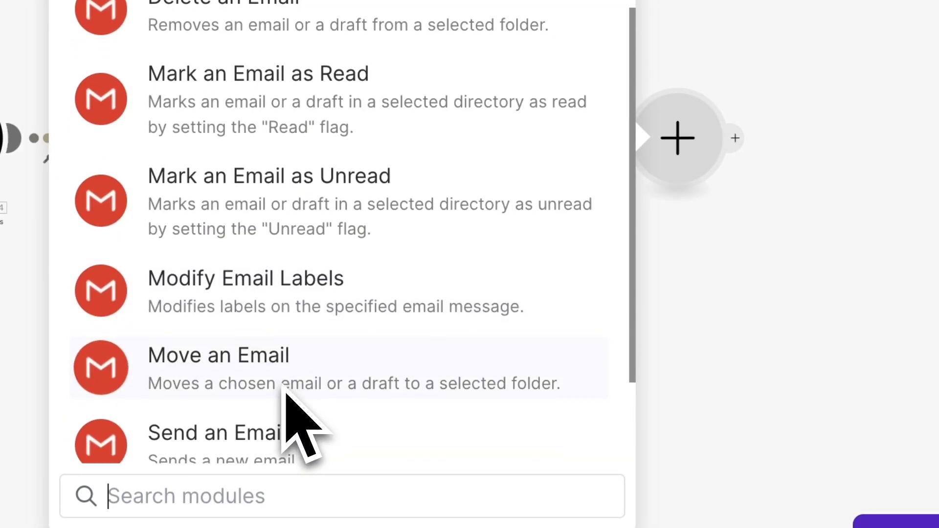
{"action": "left_click", "coordinate": [280, 430]}
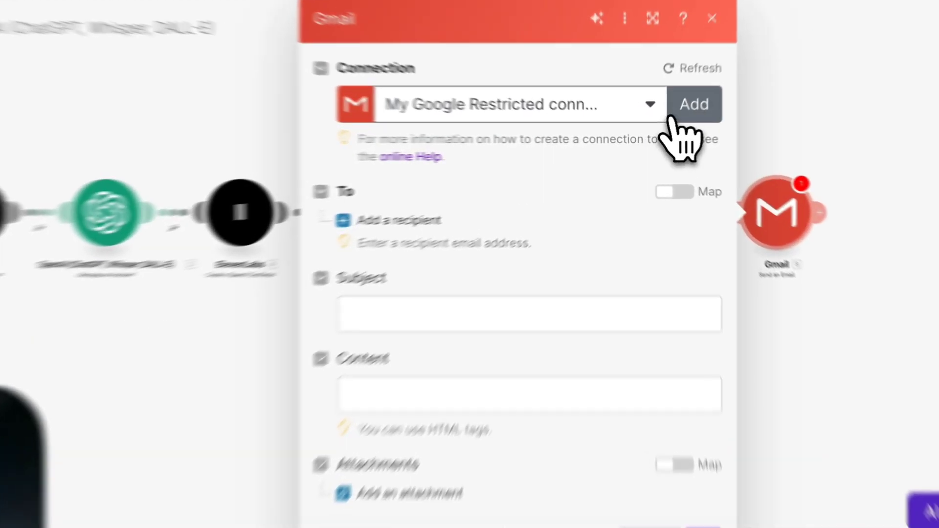
- Review the guide on connecting to Google services with a custom OAuth client, and return to the Gmail module's settings
{"action": "left_click", "coordinate": [668, 124]}
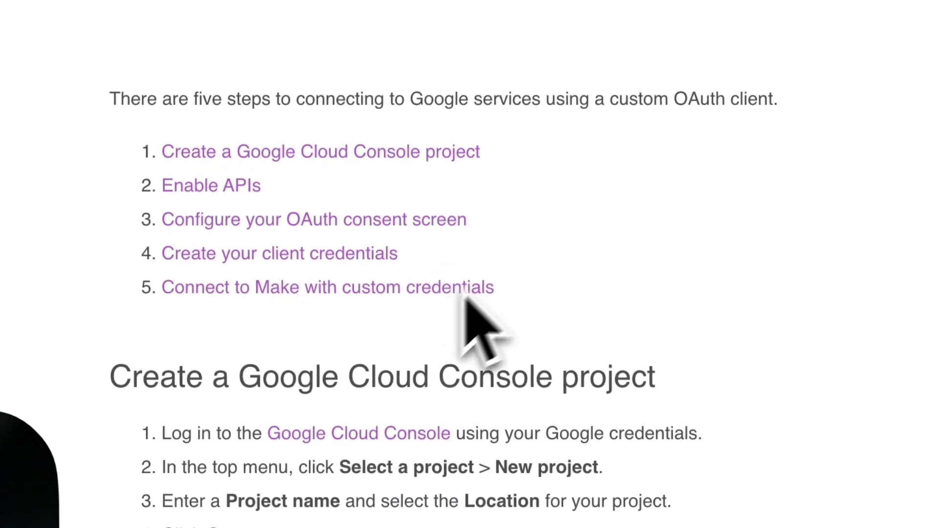
{"action": "left_click_drag", "start_coordinate": [82, 394], "coordinate": [149, 394]}
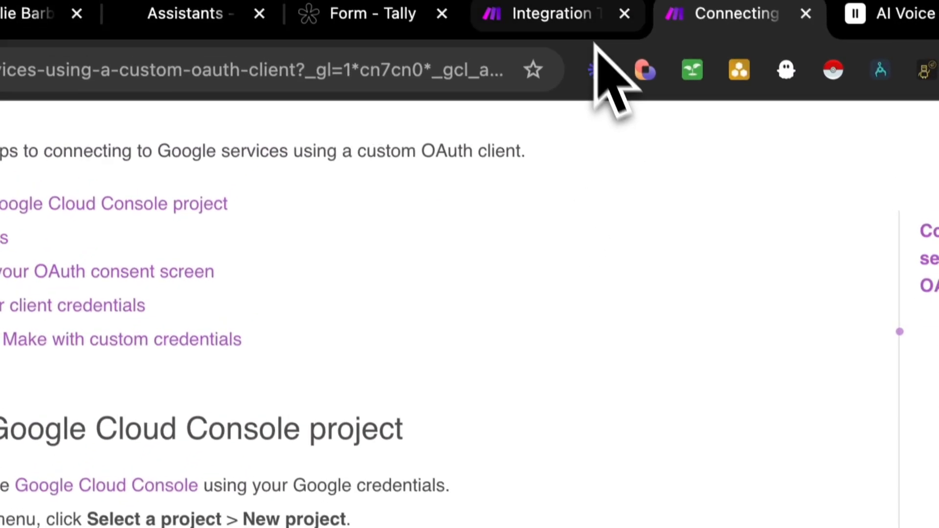
{"action": "left_click", "coordinate": [594, 43]}
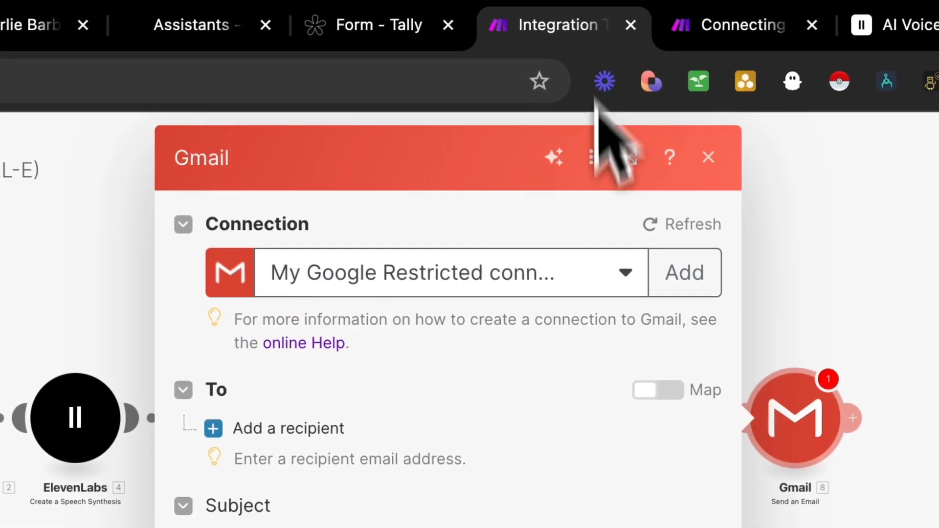